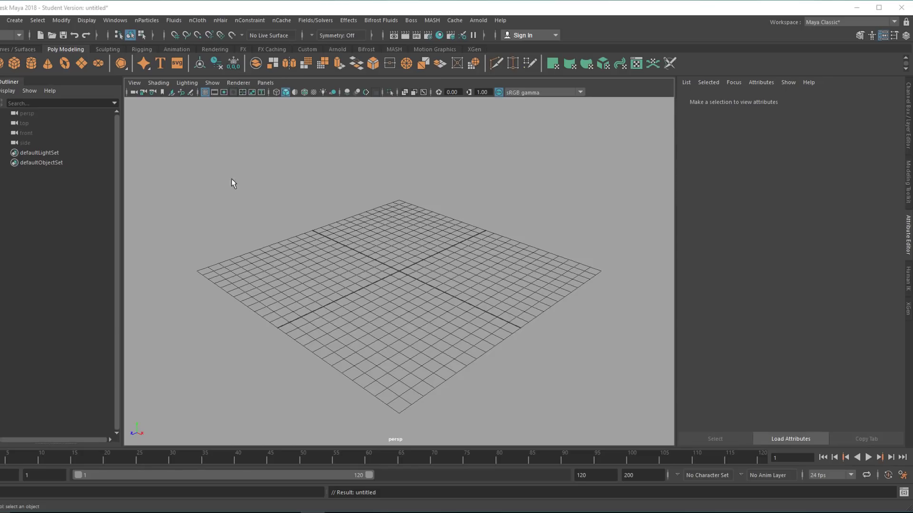
Open the Content Browser window.
left_click(109, 22)
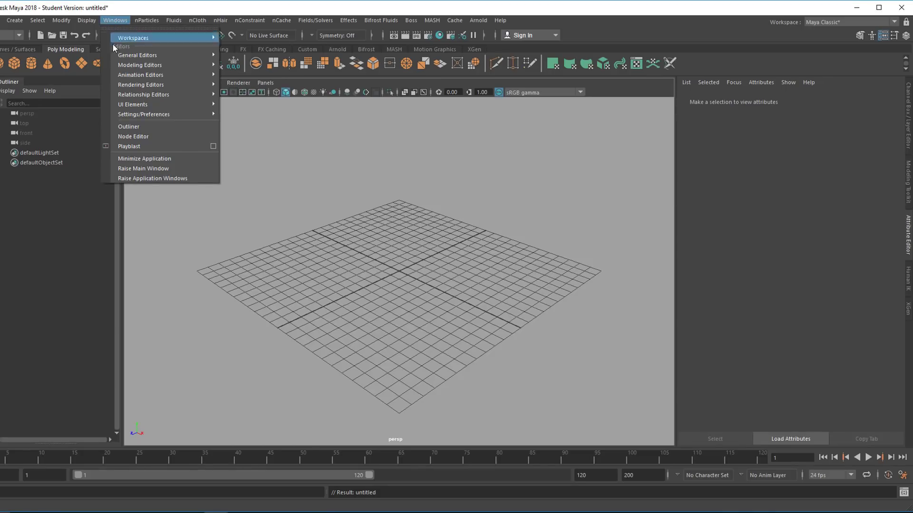
mouse_move(127, 65)
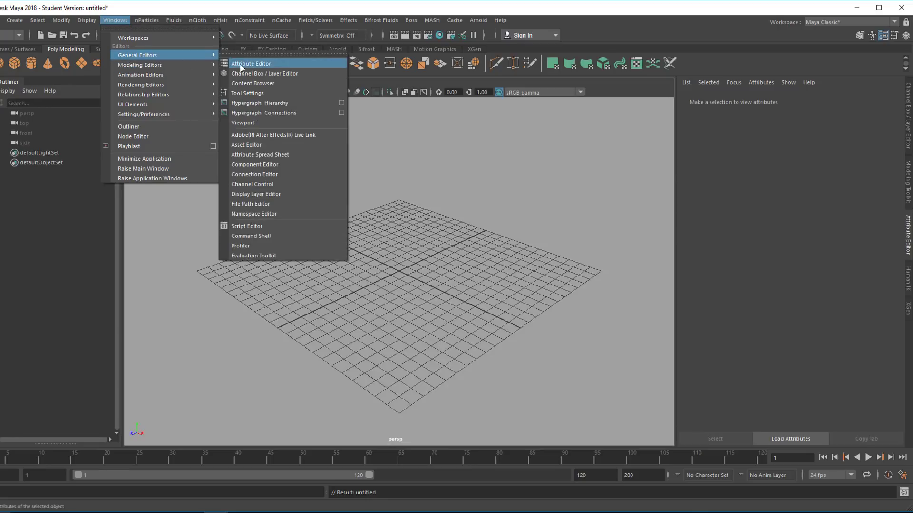
left_click(269, 84)
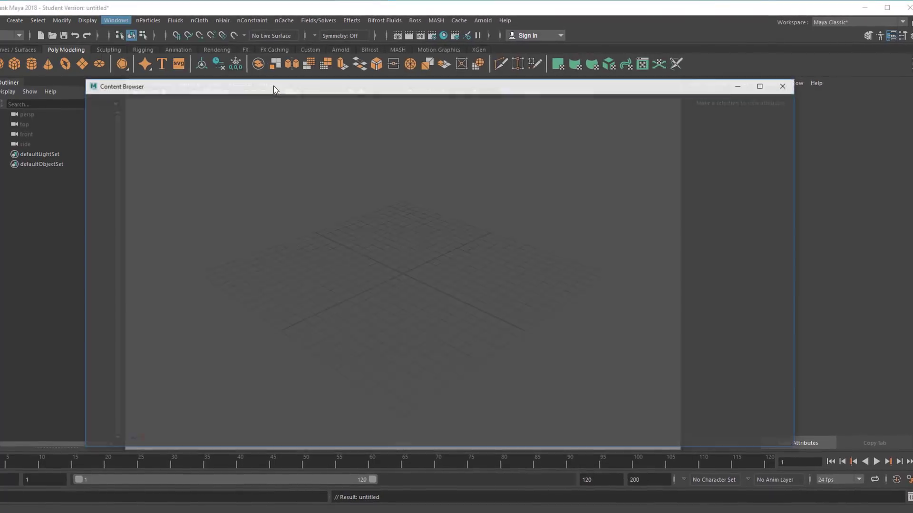
left_click_drag(415, 91, 406, 65)
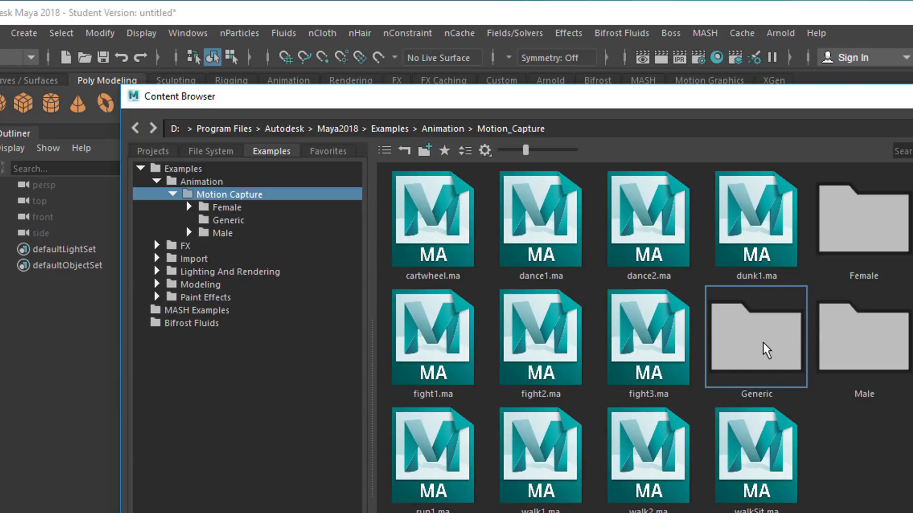
Browse the Motion Capture example folders and load run1.ma into the scene.
double_click(869, 249)
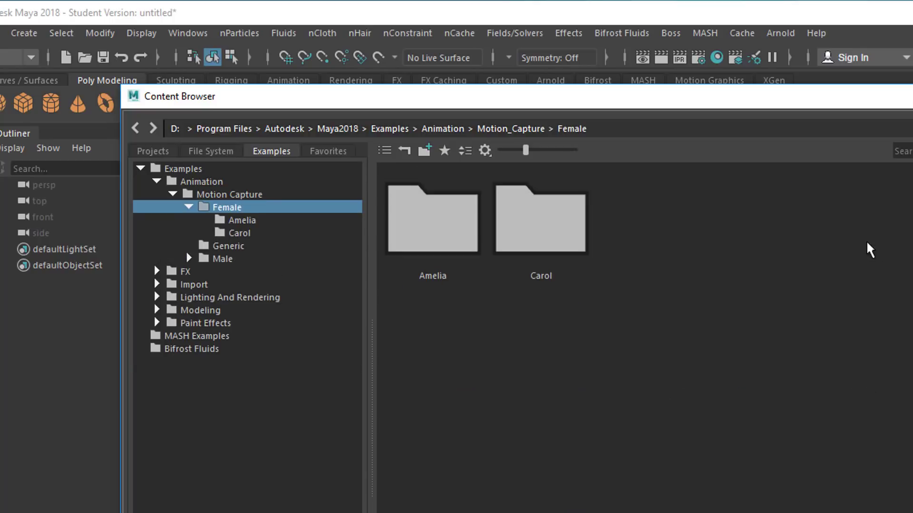
double_click(543, 245)
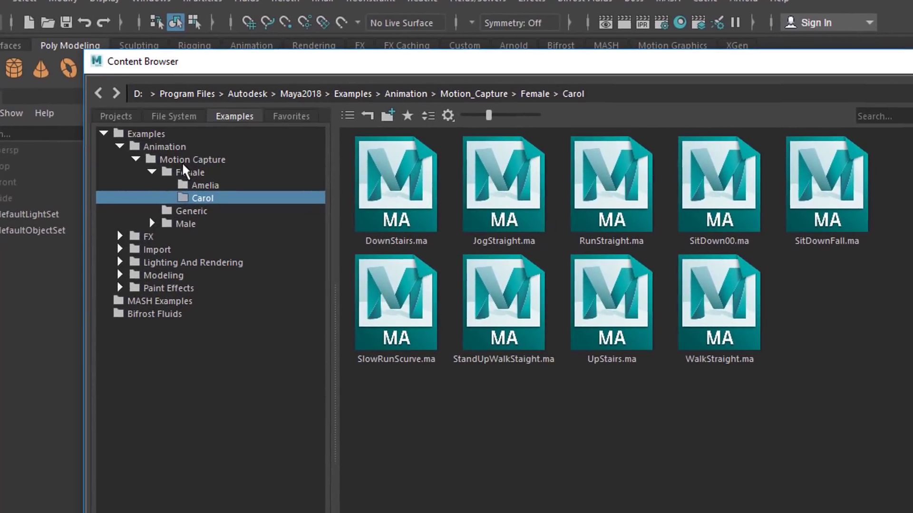
double_click(202, 173)
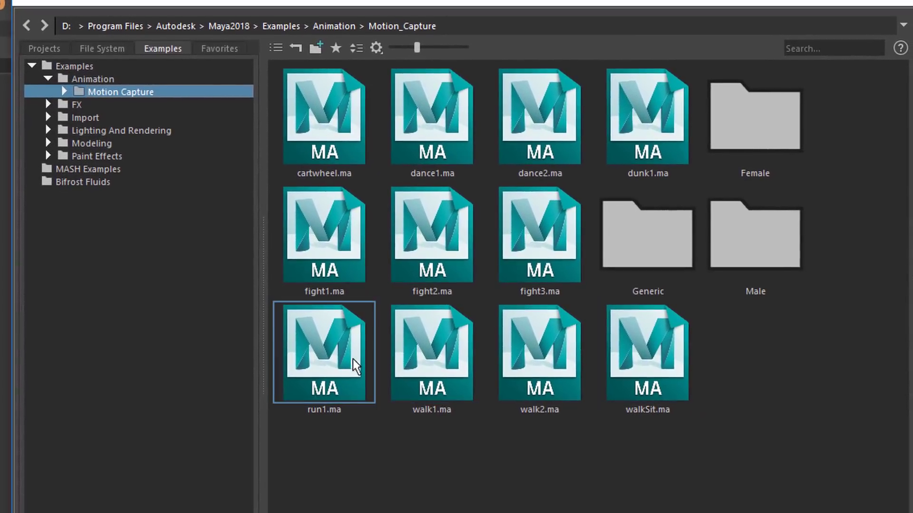
double_click(338, 378)
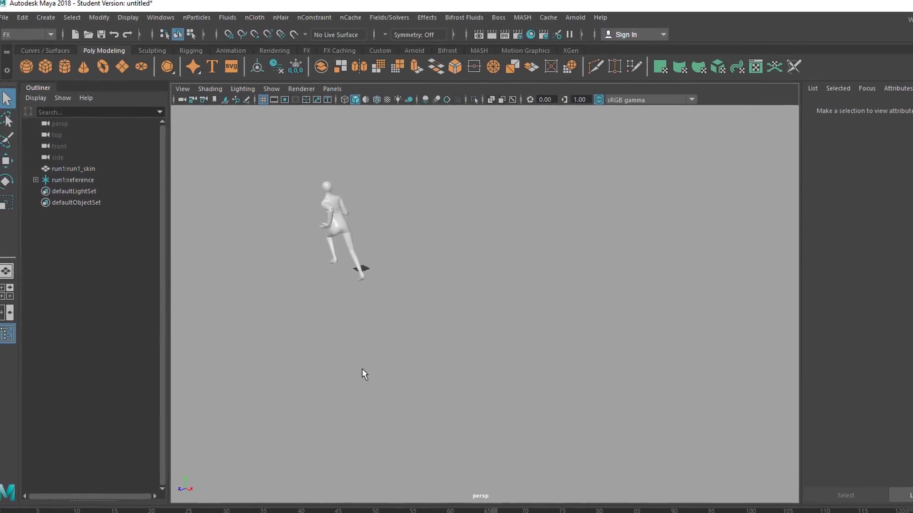
Expand run1:reference in the Outliner and select it.
left_click(81, 187)
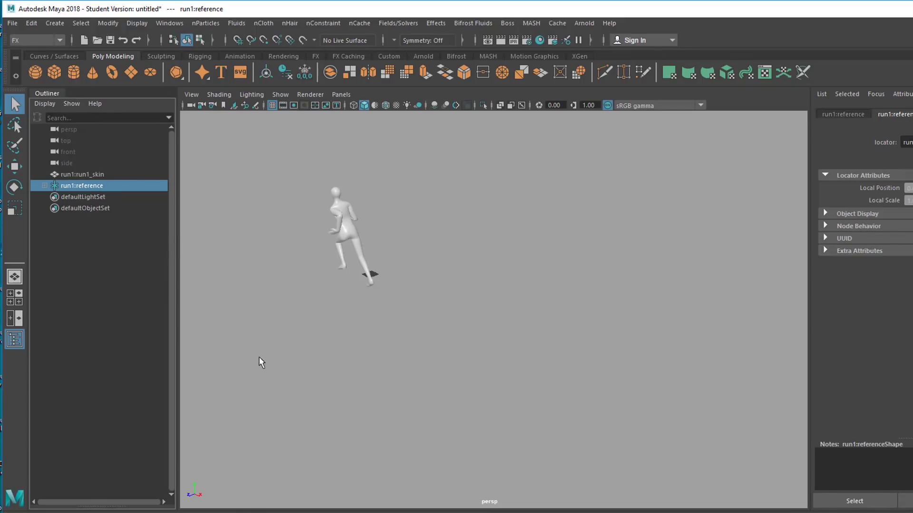
left_click(43, 185)
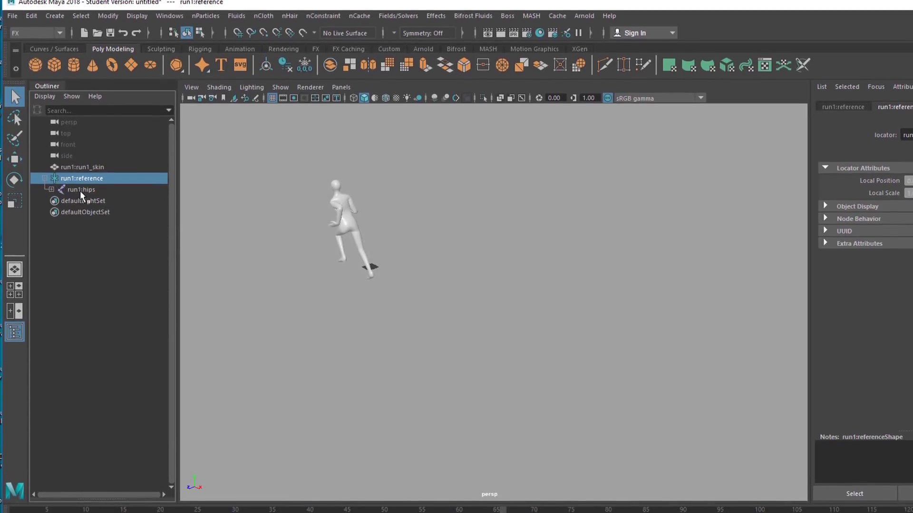
left_click(80, 197)
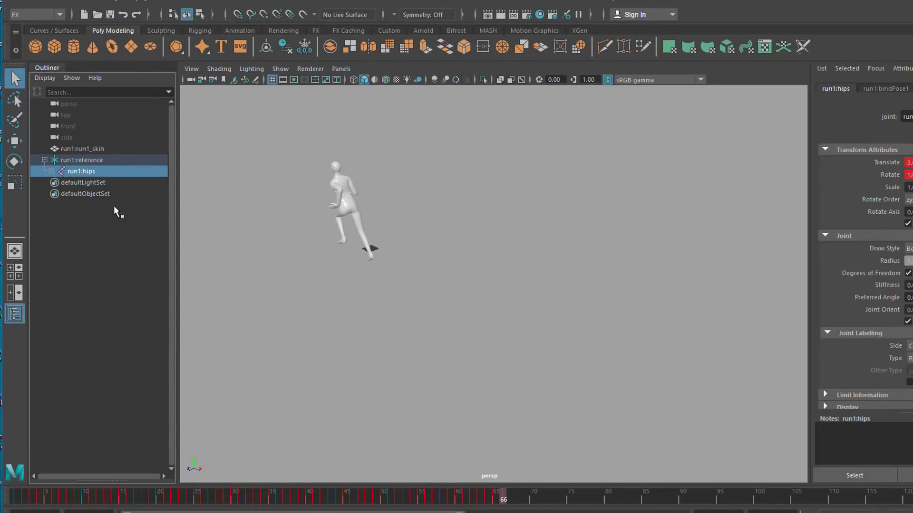
left_click(89, 162)
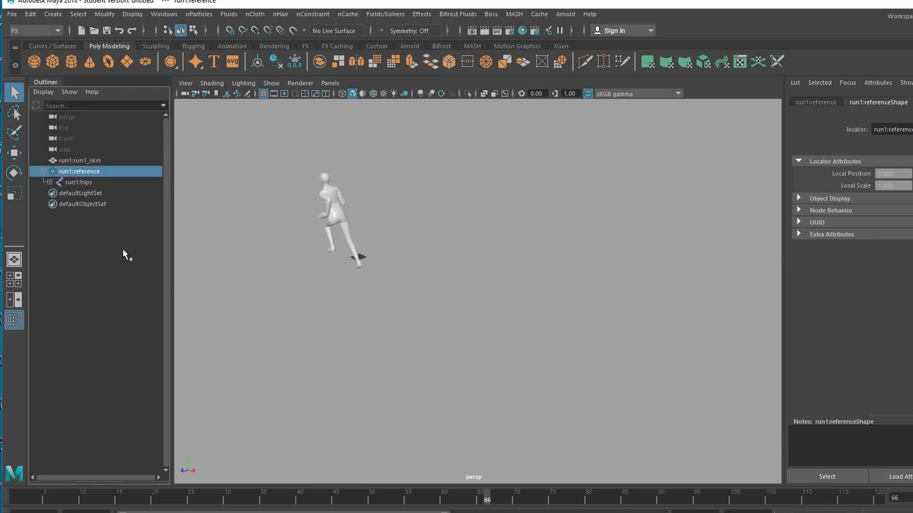
Open the Time Editor and add the selected scene content as an animation clip.
left_click(164, 14)
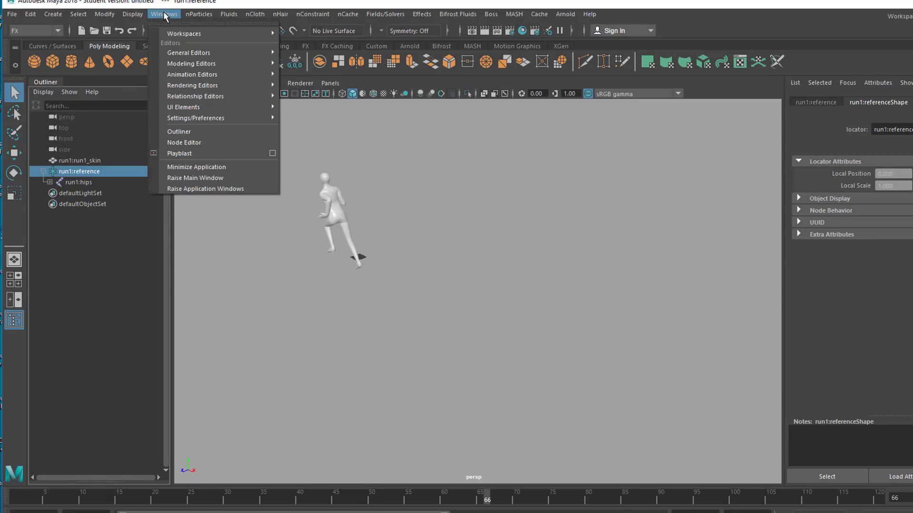
mouse_move(179, 75)
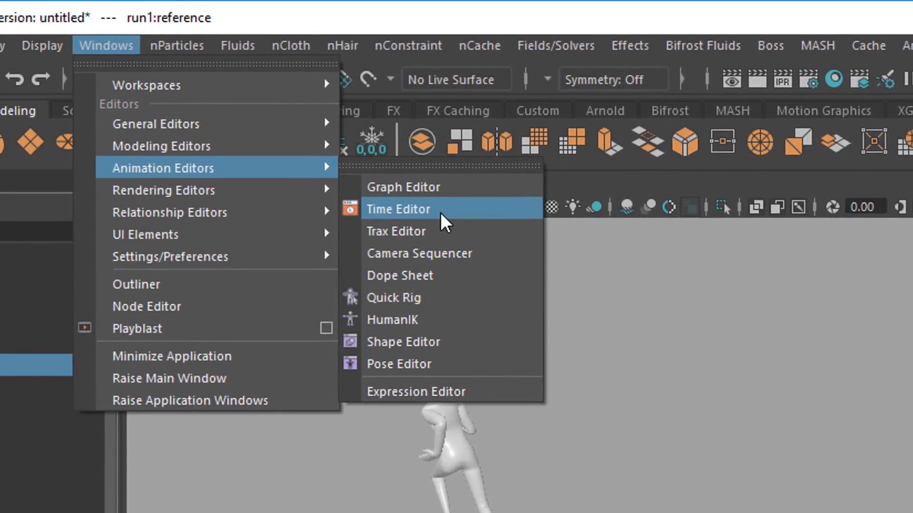
left_click(440, 212)
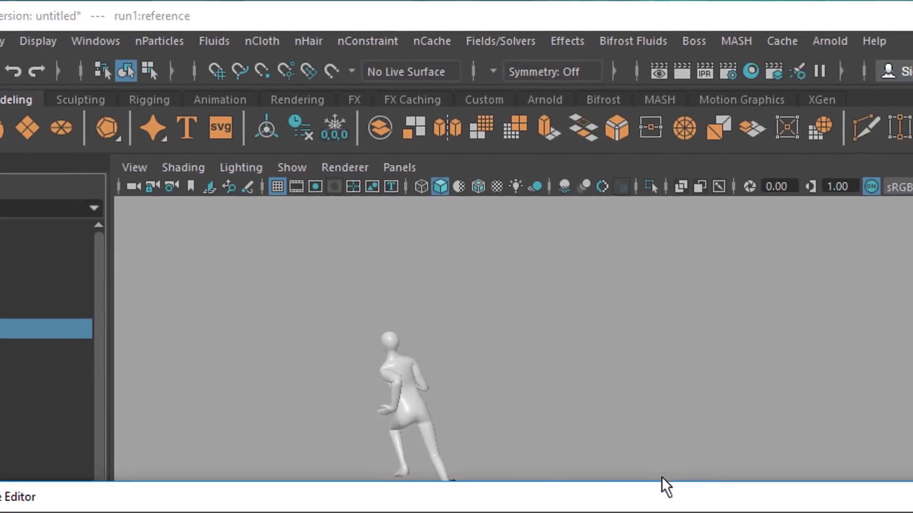
left_click_drag(661, 478, 528, 235)
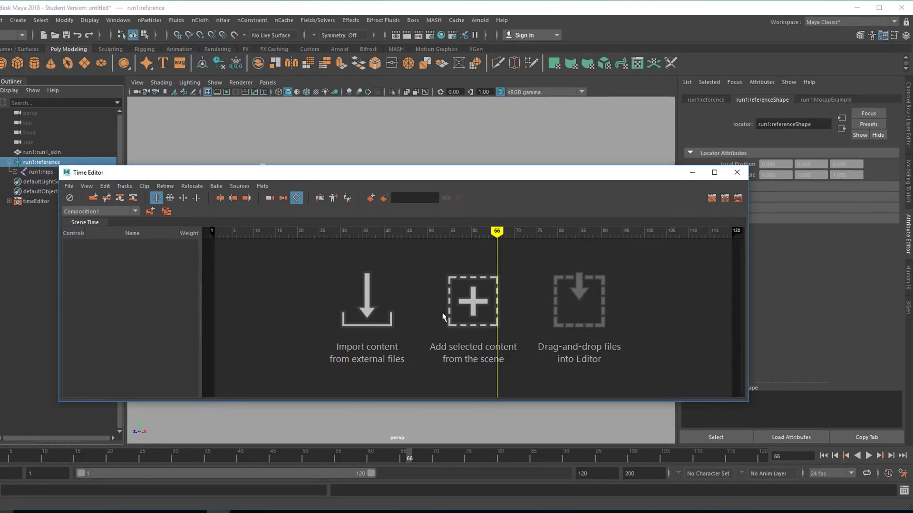
left_click(474, 307)
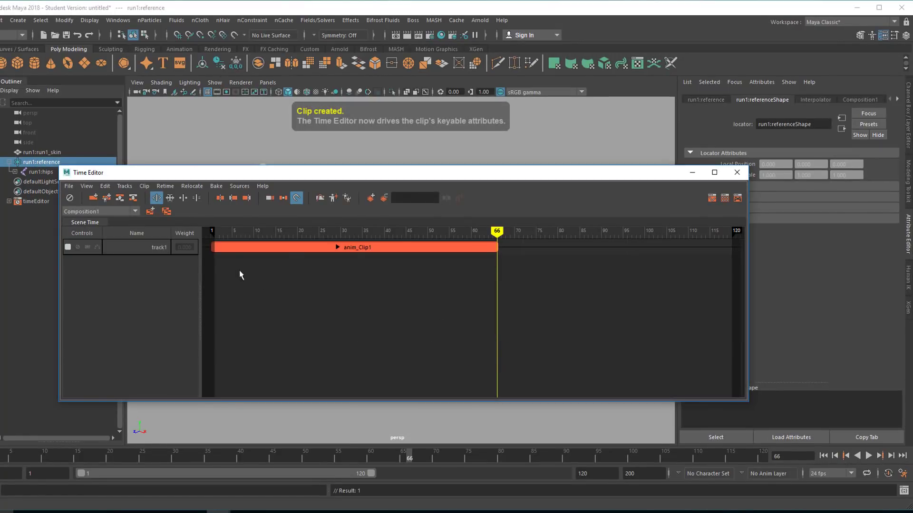
Scrub the Time Editor playhead through anim_Clip1 to preview the motion.
left_click_drag(317, 177, 300, 237)
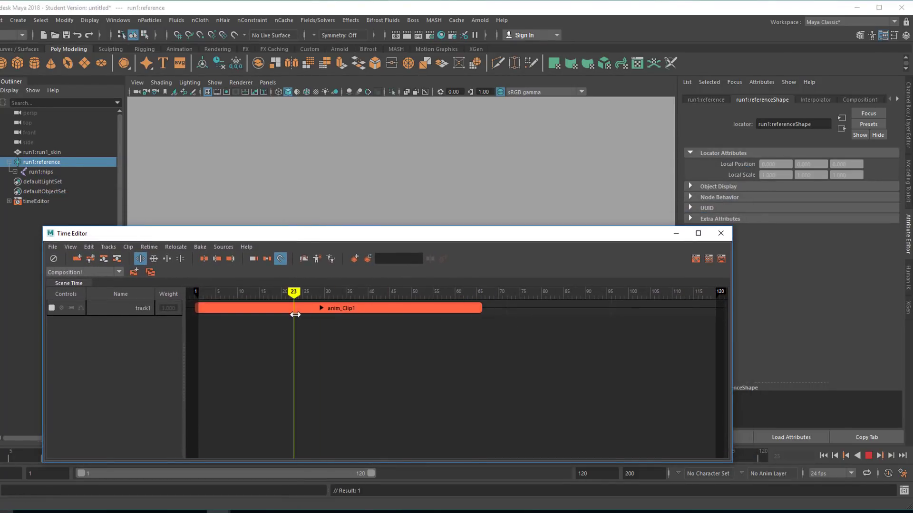
left_click_drag(449, 241, 459, 299)
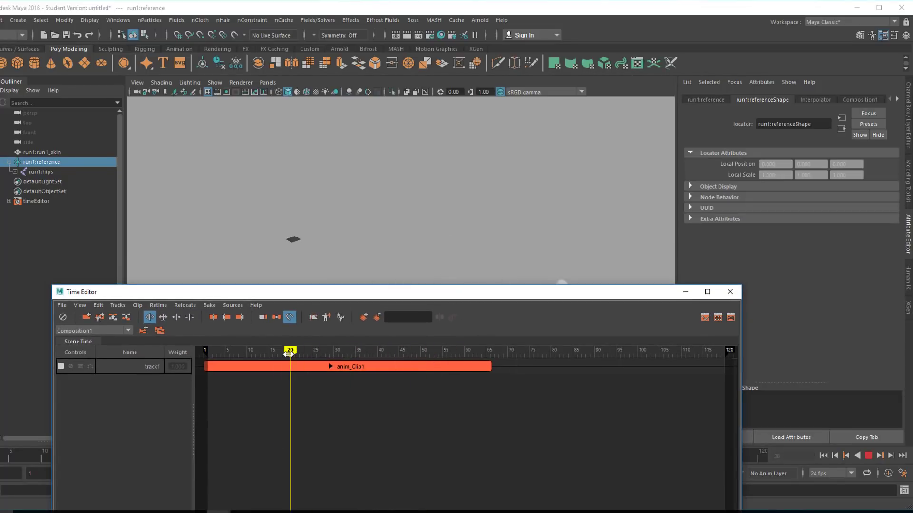
left_click_drag(289, 355, 316, 354)
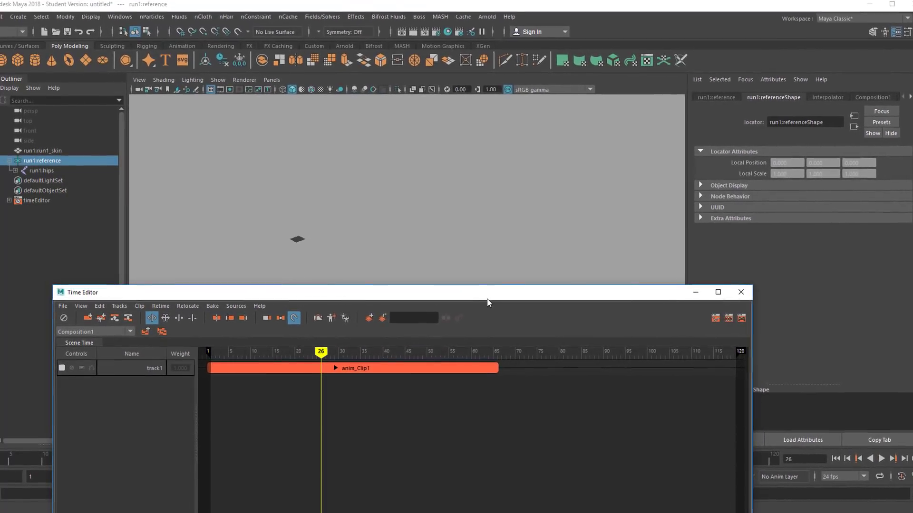
left_click_drag(487, 302, 501, 246)
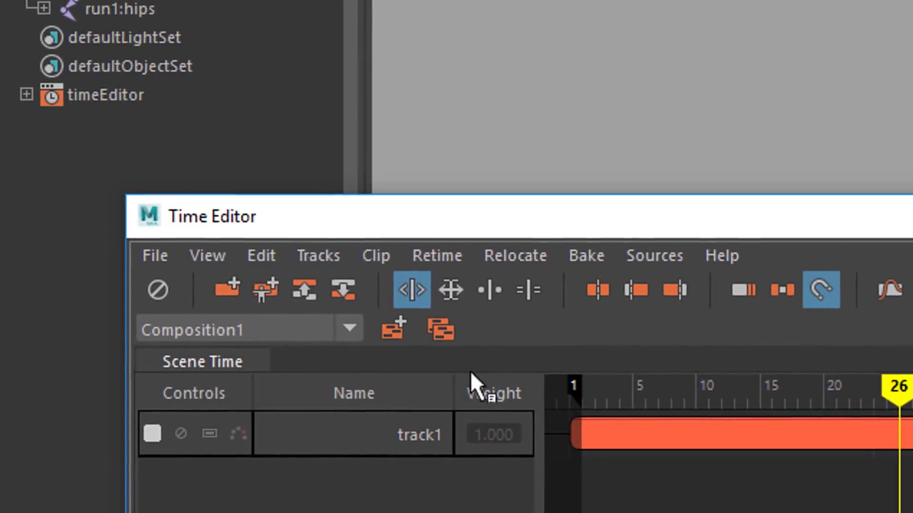
left_click(464, 291)
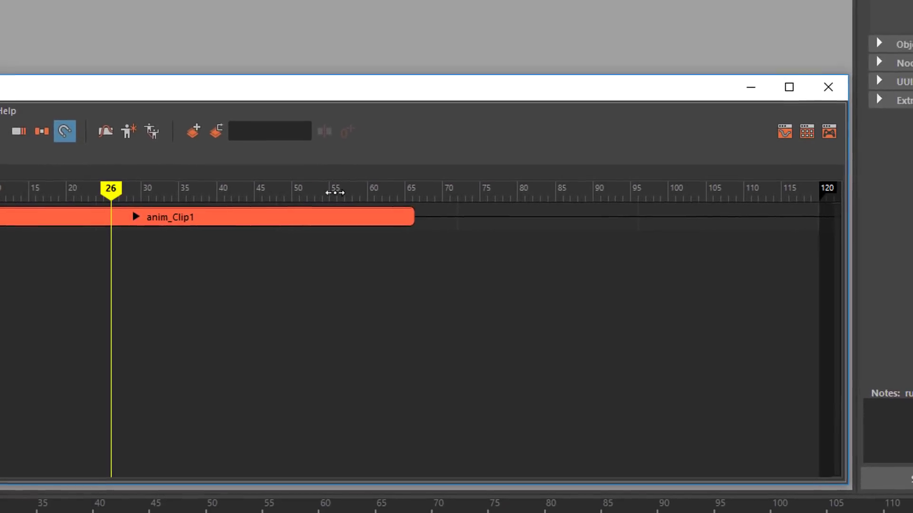
left_click_drag(336, 193, 308, 191)
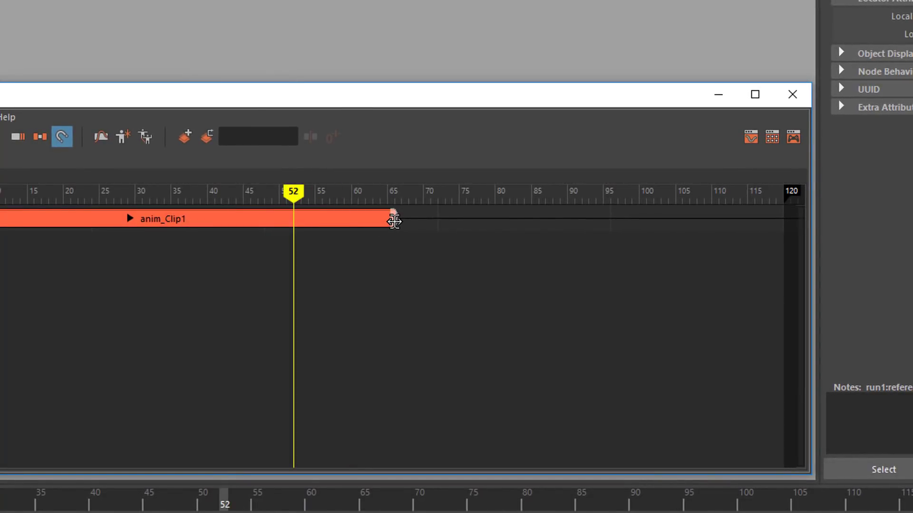
Loop anim_Clip1 out to frame 120 in the Time Editor.
left_click_drag(422, 221, 817, 220)
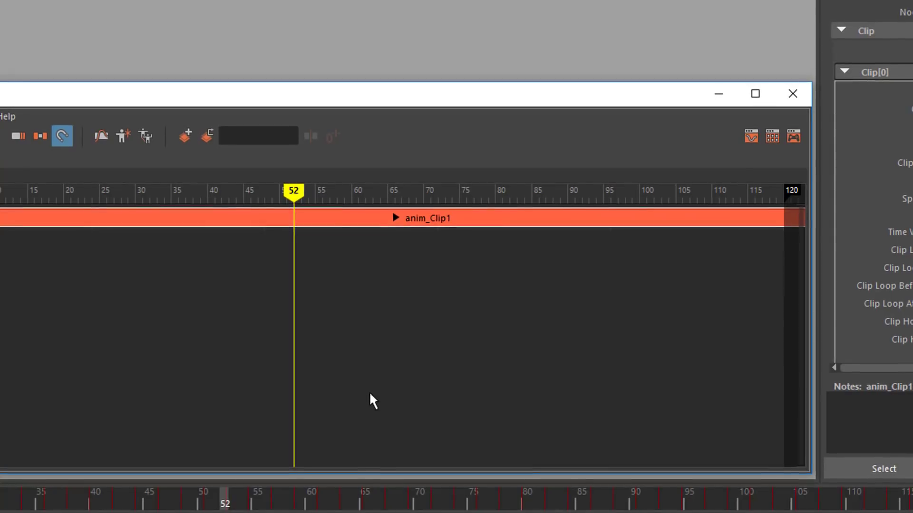
scroll(374, 394, "up", 4)
scroll(380, 395, "down", 6)
scroll(387, 403, "down", 4)
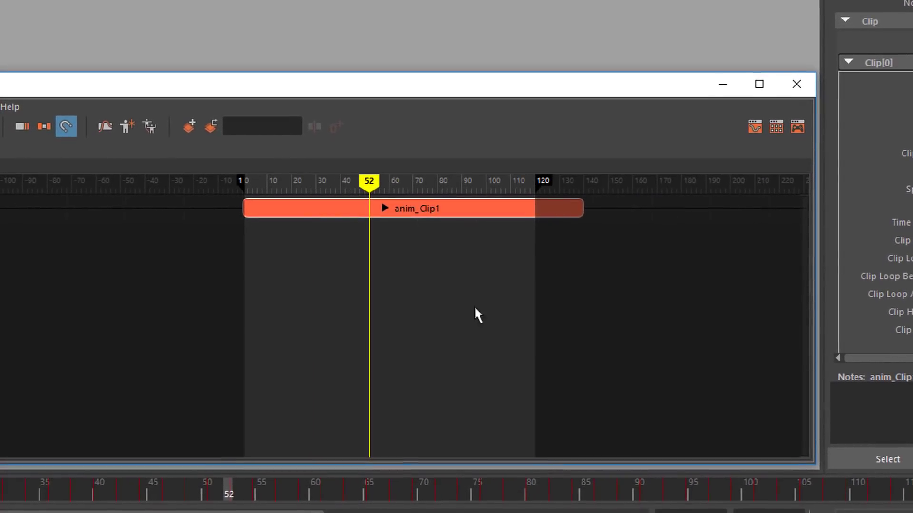
Loop anim_Clip1 out to frame 200, set the playback range end to 200, and close the Time Editor.
left_click_drag(586, 206, 737, 196)
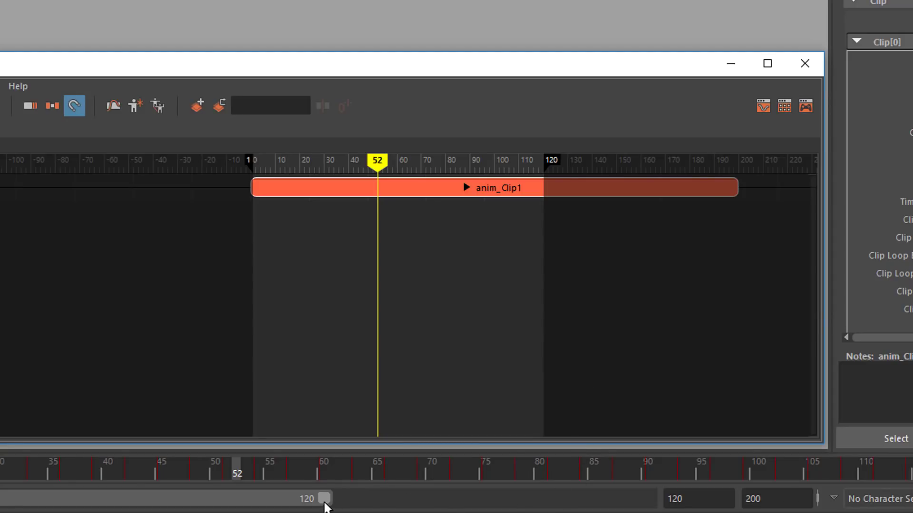
left_click_drag(325, 499, 716, 509)
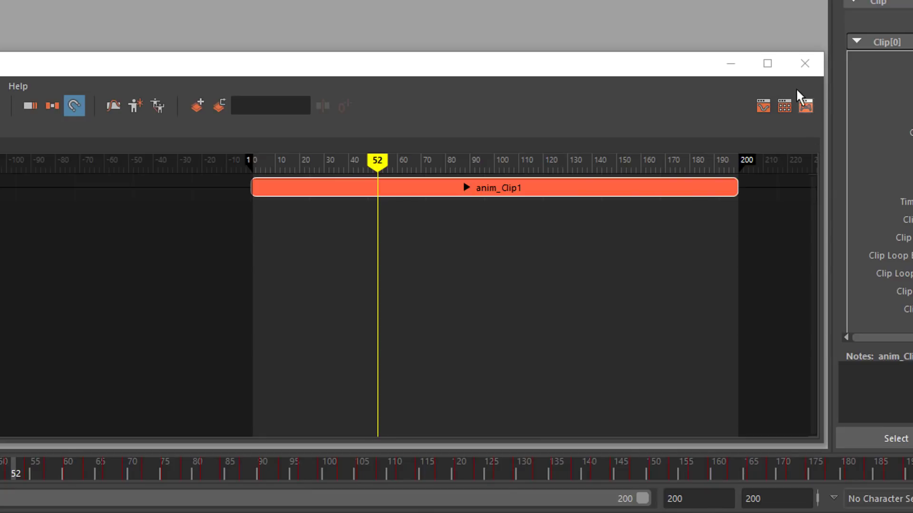
left_click(809, 68)
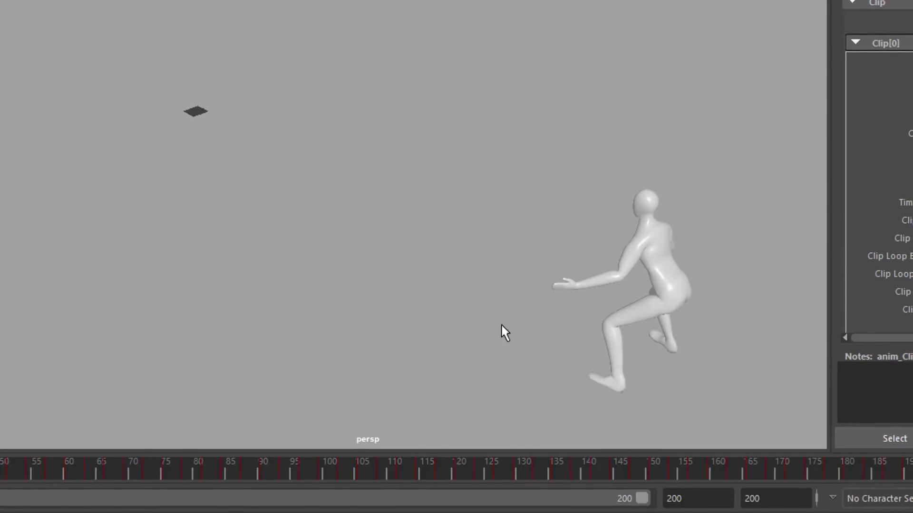
Examine the character's joints by selecting the head and right elbow in the viewport.
left_click_drag(326, 325, 189, 328, "alt")
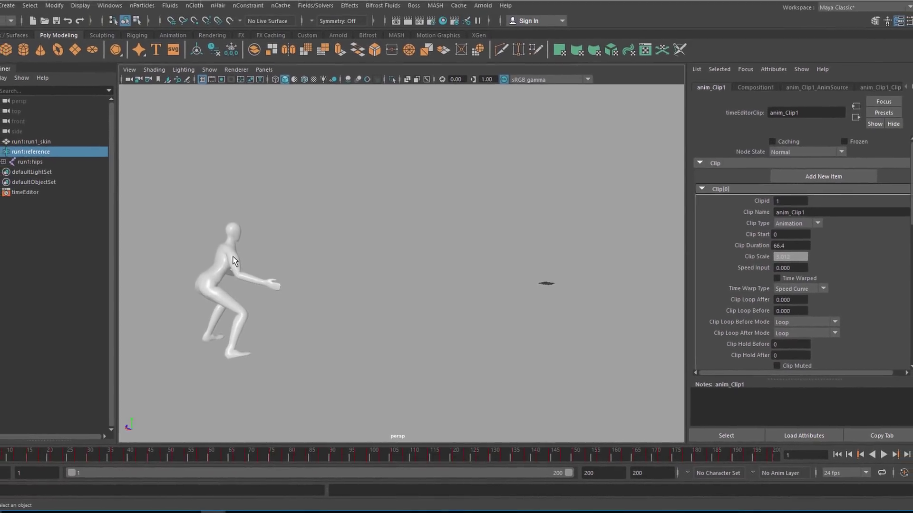
left_click(228, 263)
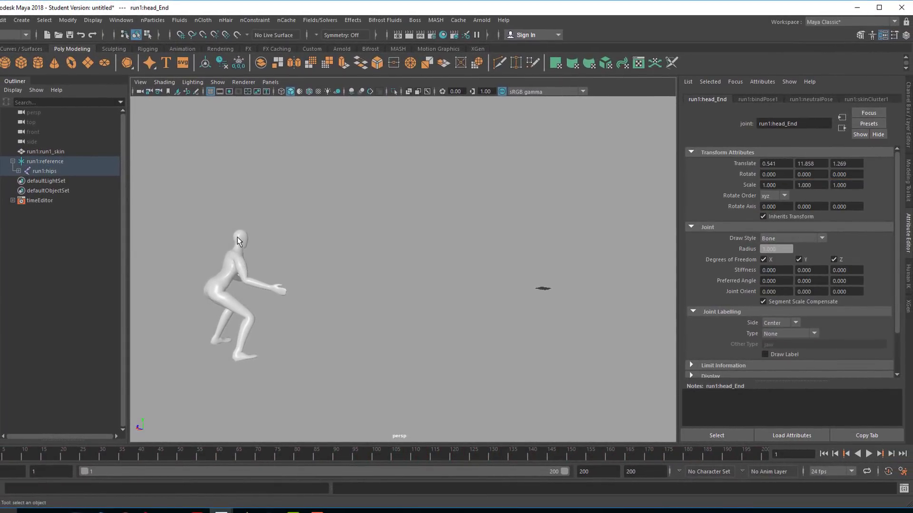
left_click(235, 268)
left_click(246, 284)
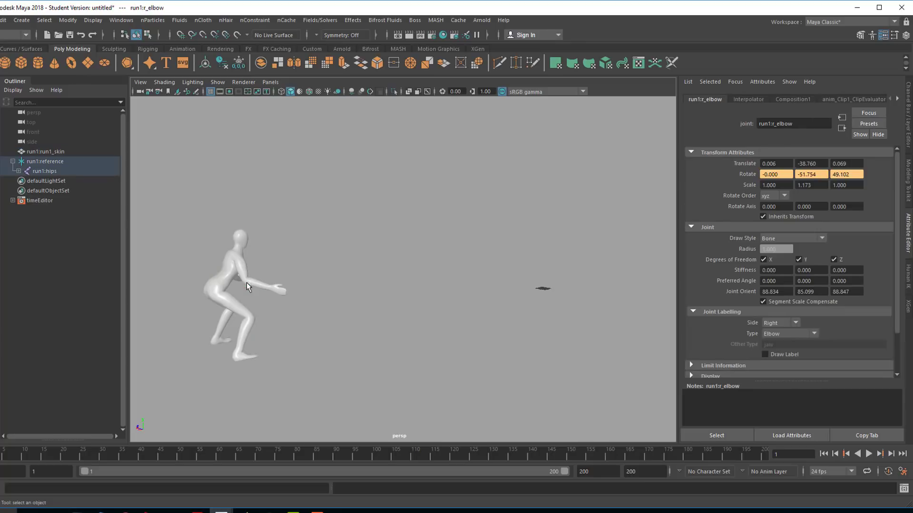
left_click(233, 307)
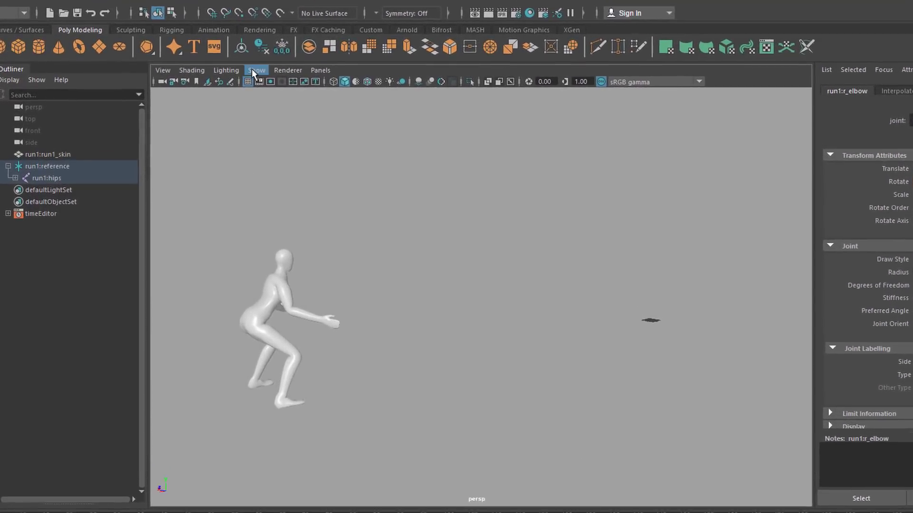
Hide joints in the viewport and select the run1_skin mesh.
left_click(291, 61)
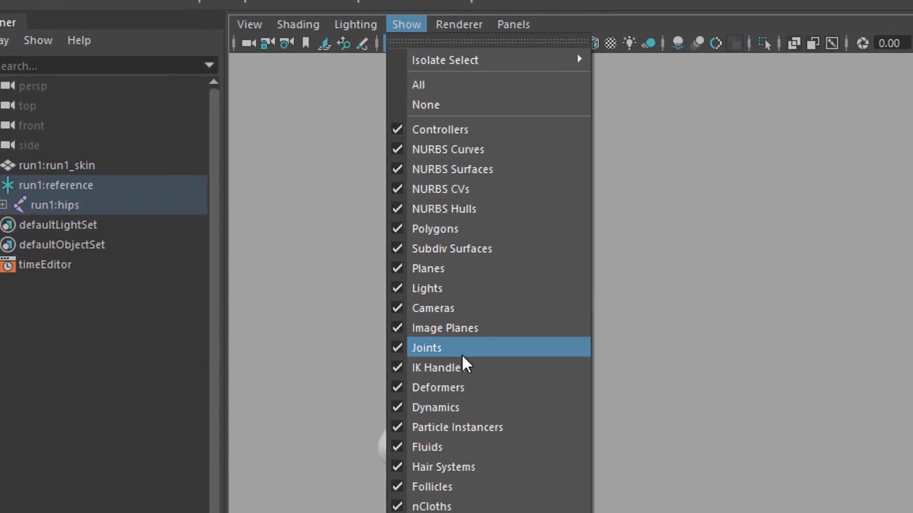
left_click(445, 331)
left_click(422, 19)
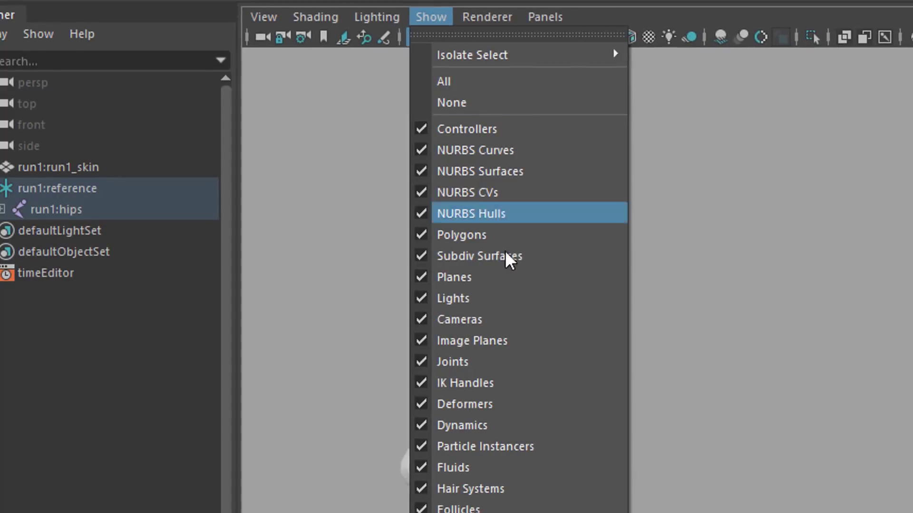
left_click(505, 364)
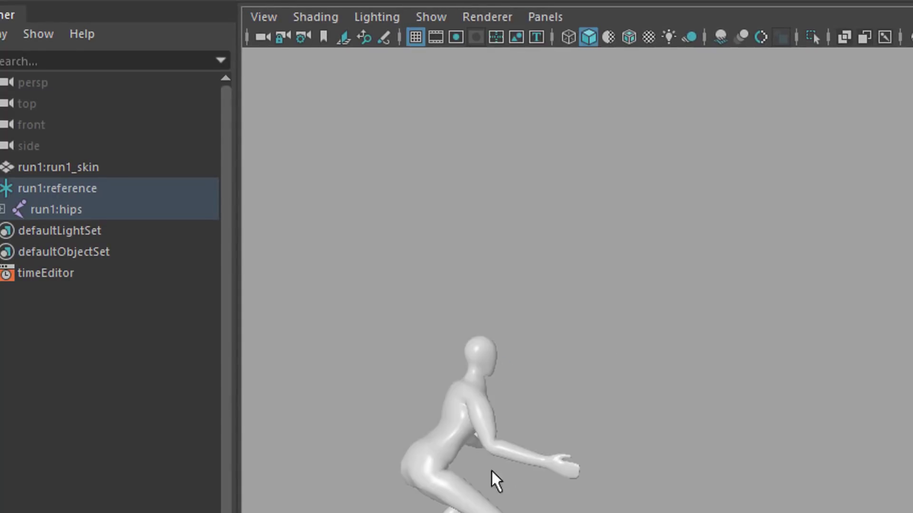
left_click(458, 425)
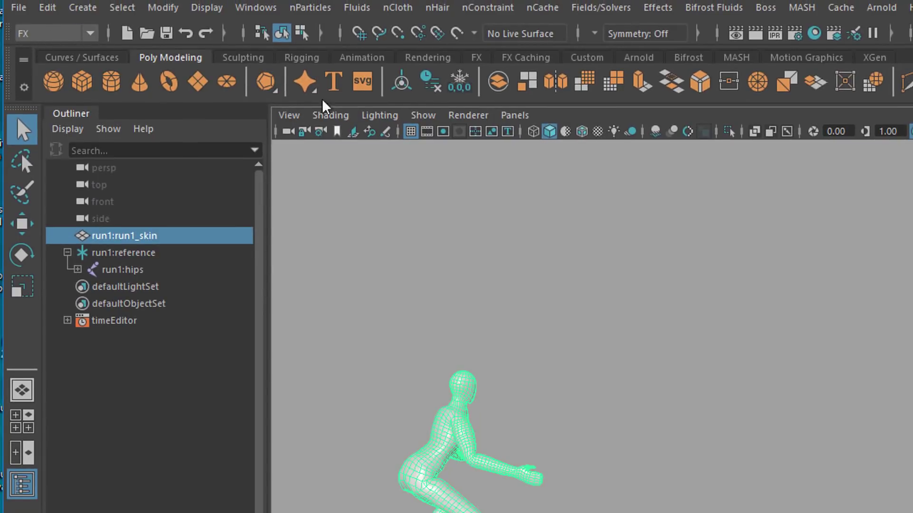
Create a surface nParticle emitter from the run1_skin mesh with a rate of 1000 particles per second.
left_click(311, 8)
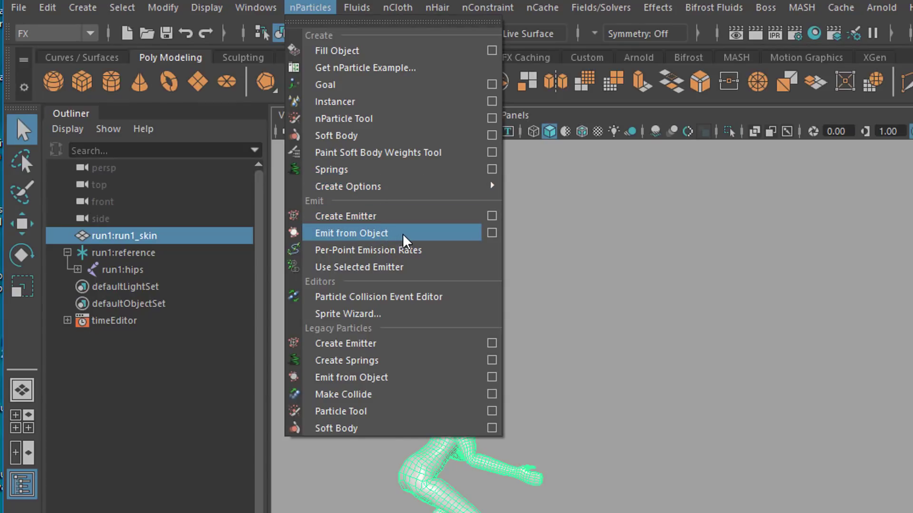
left_click(491, 233)
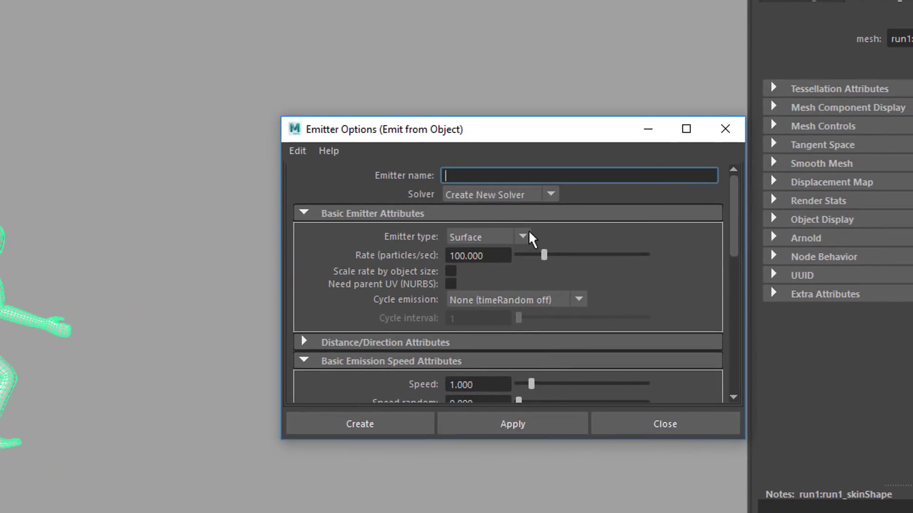
left_click(523, 237)
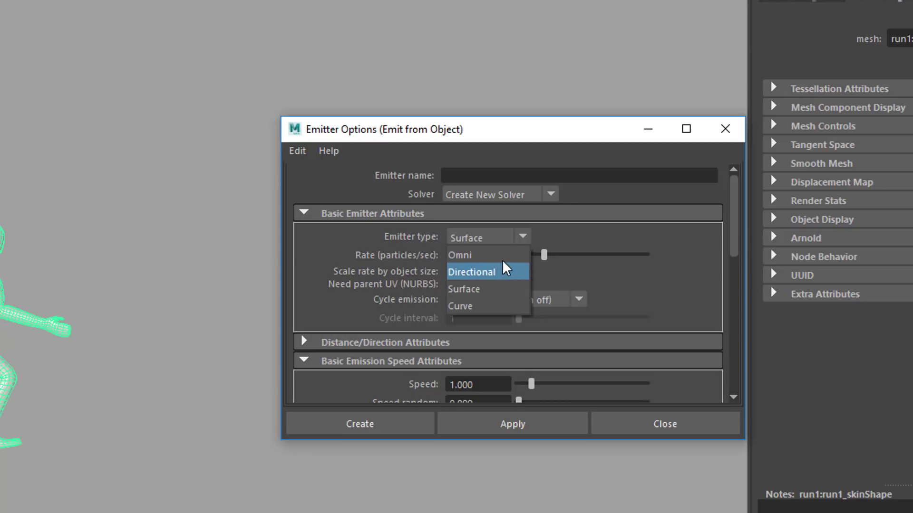
left_click(617, 242)
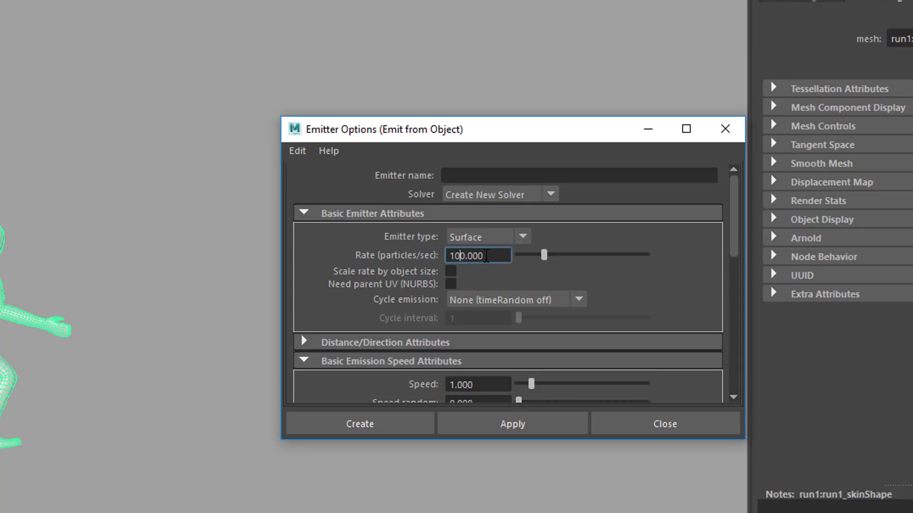
type("0")
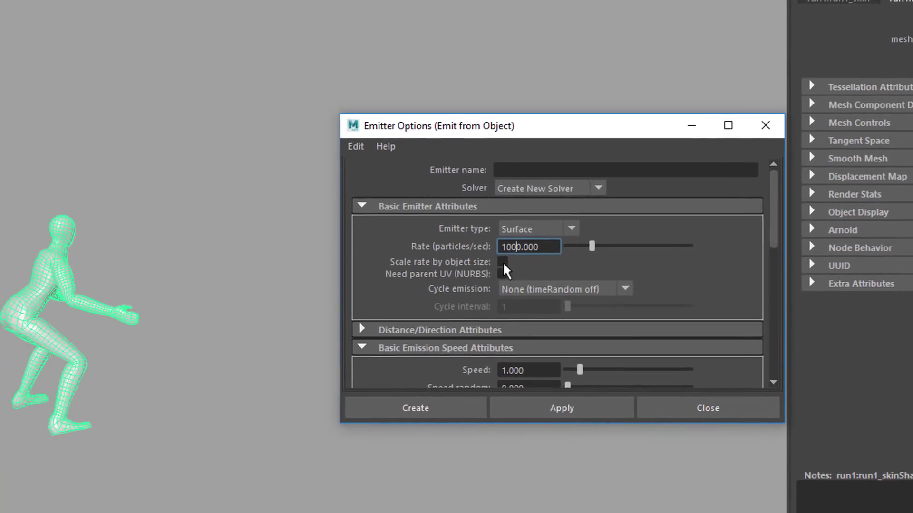
key("Tab")
left_click(609, 398)
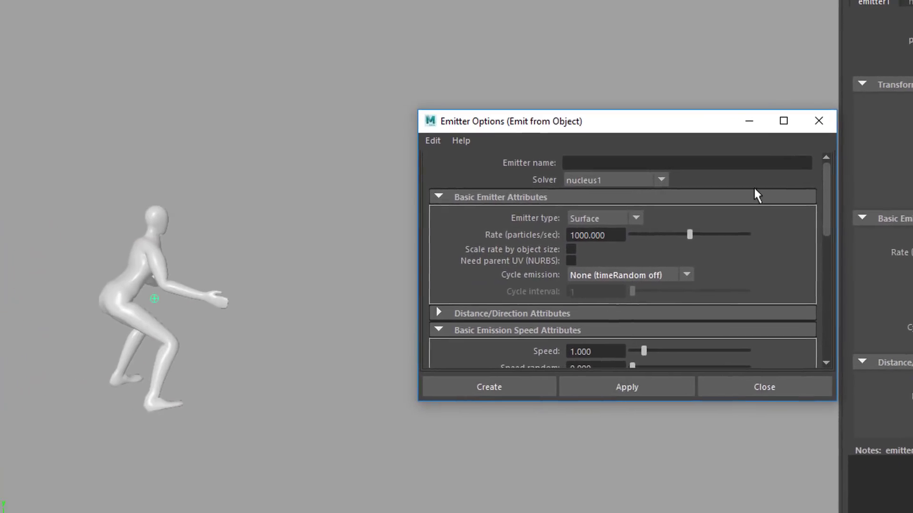
left_click(794, 123)
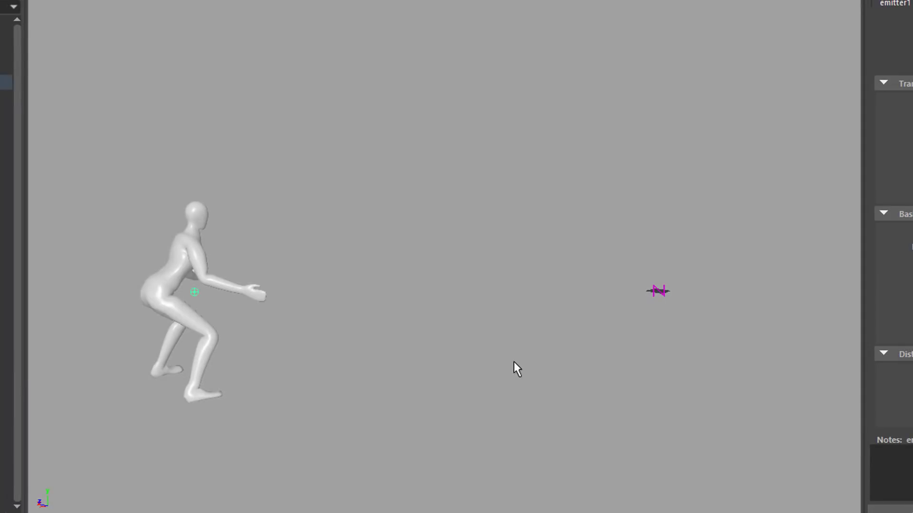
Switch the viewport background to black.
key("alt+b")
key("alt+b")
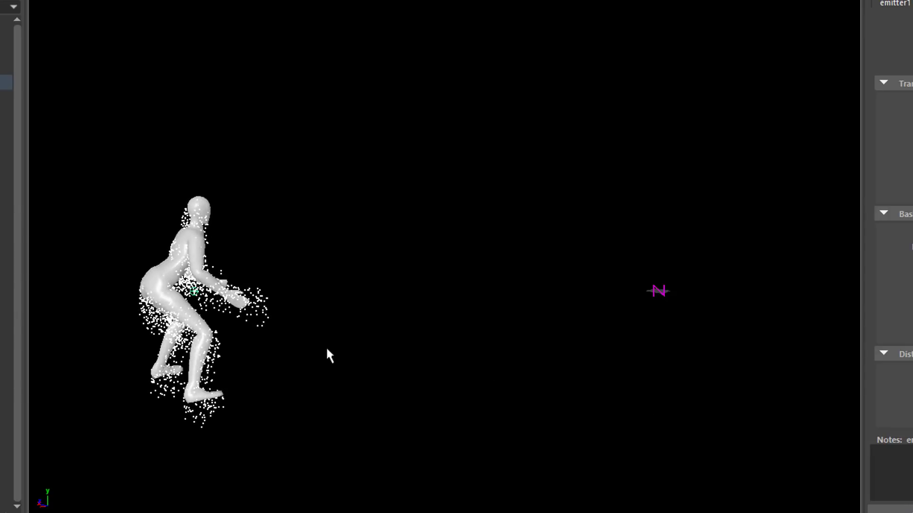
left_click_drag(368, 351, 415, 352, "alt")
left_click_drag(449, 346, 523, 343, "alt")
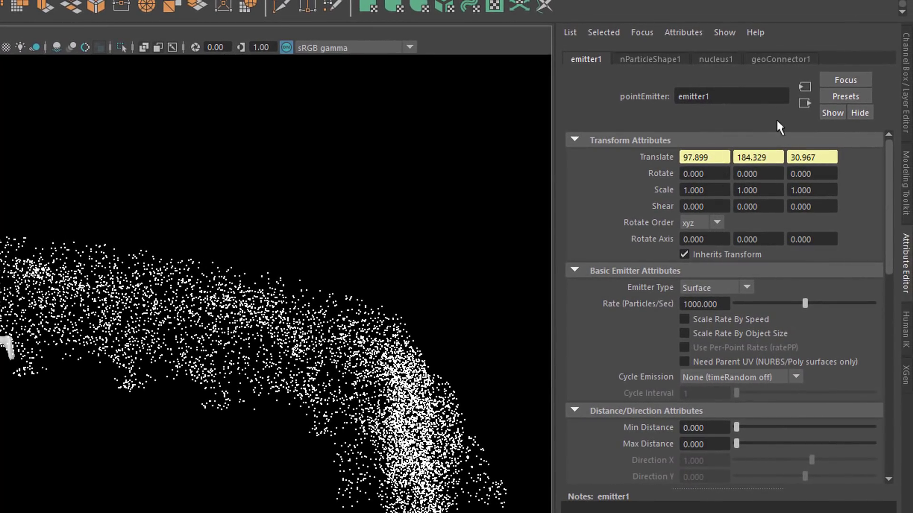
Set the nucleus1 solver's gravity to 30.
left_click(723, 59)
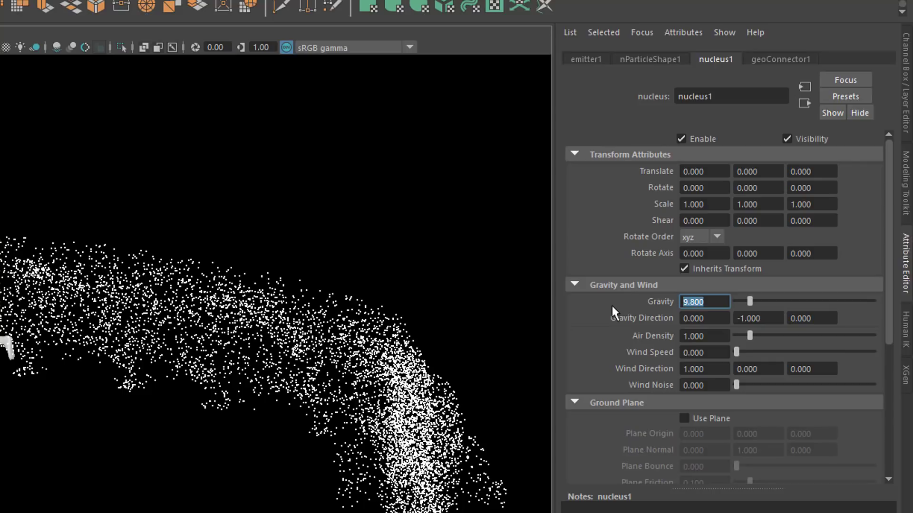
type("30")
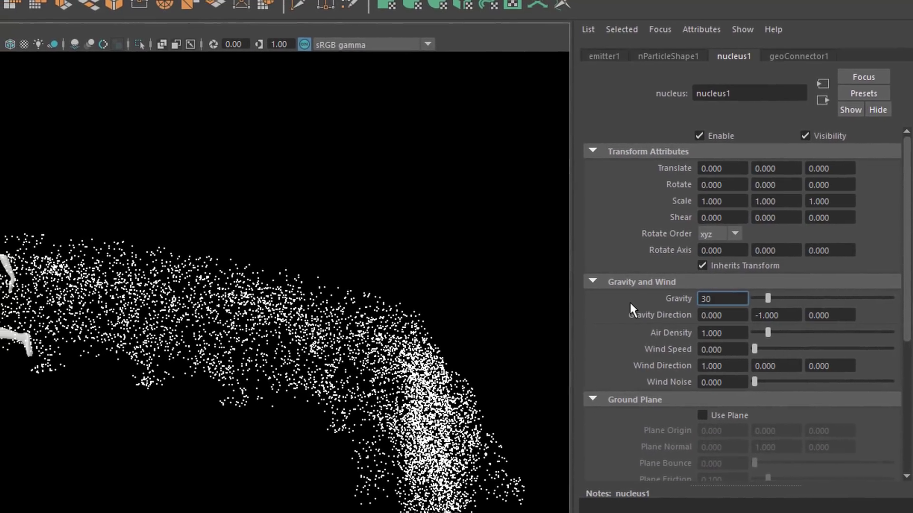
key("Return")
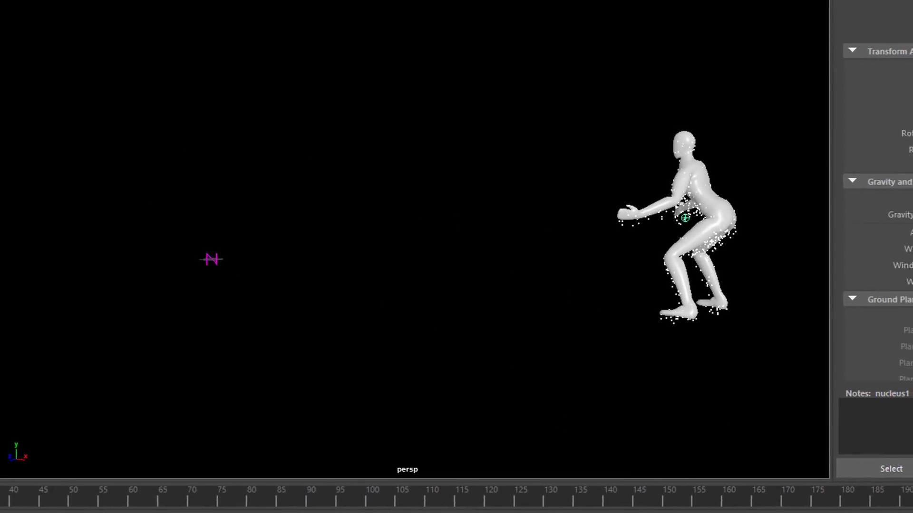
Extend the playback range end to frame 300.
double_click(670, 507)
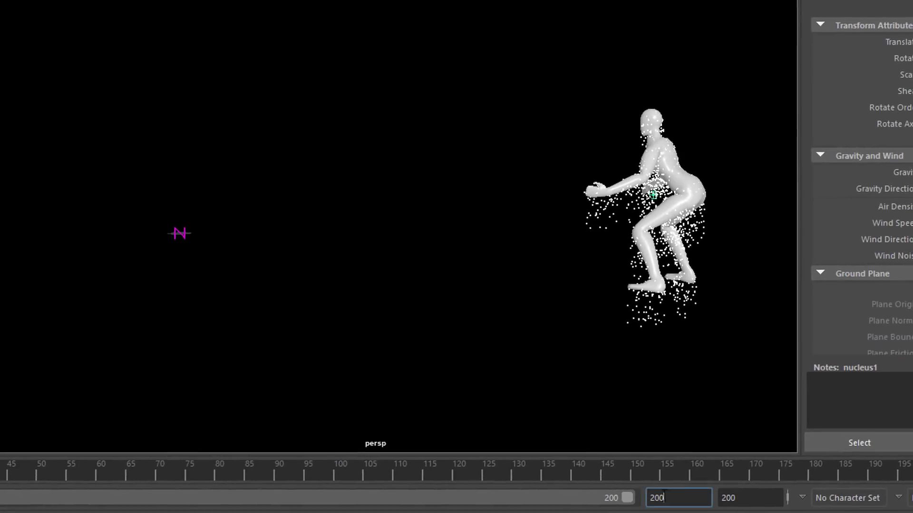
type("30")
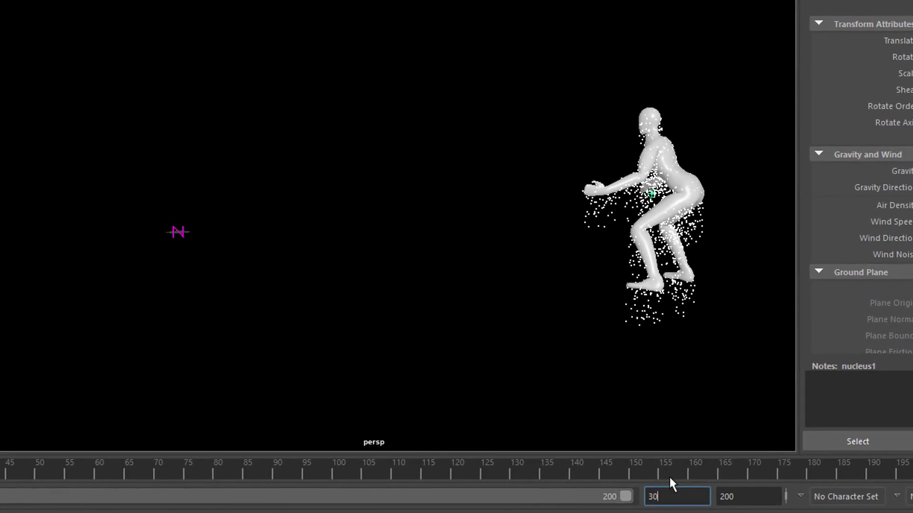
type("0")
key("Return")
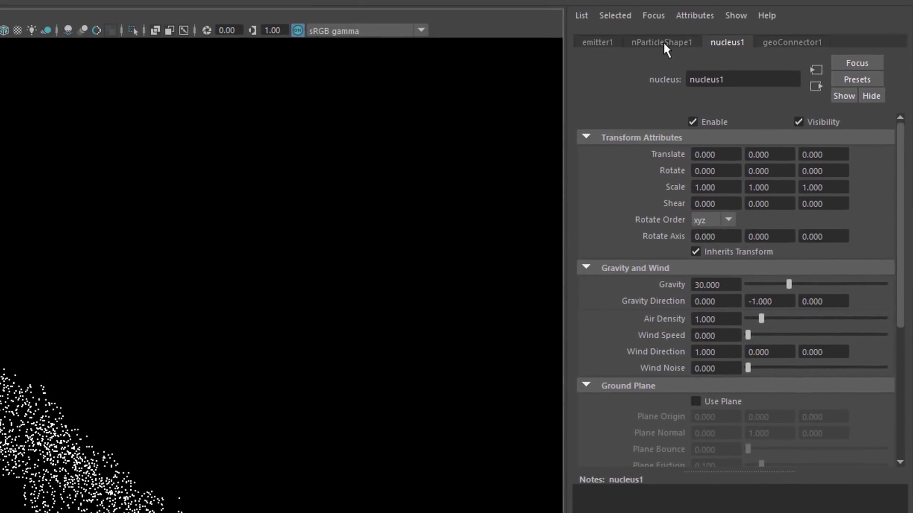
Open the nParticleShape1 attributes and play the simulation, orbiting around the particle trail to examine it.
left_click(663, 43)
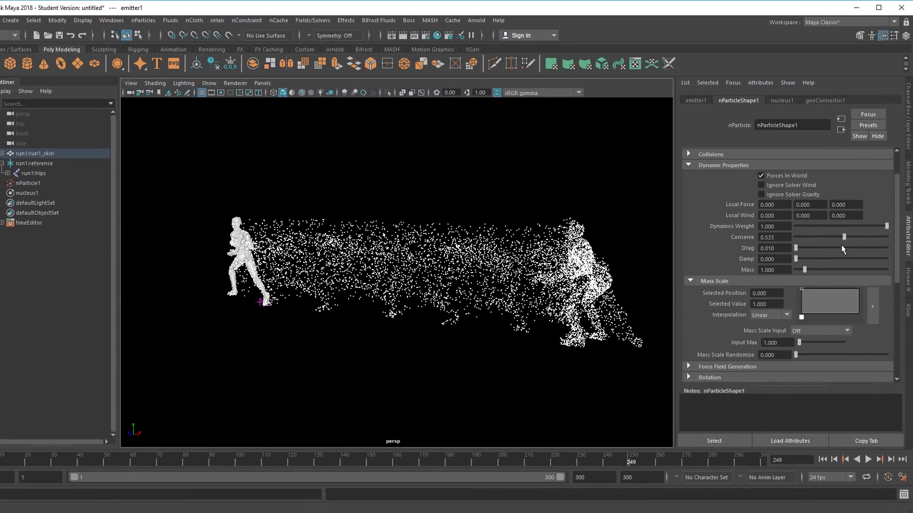
left_click(821, 460)
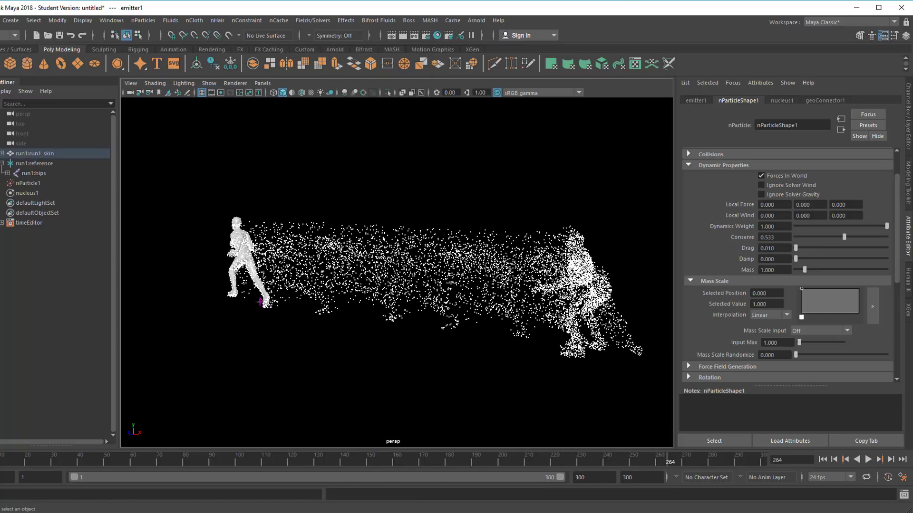
mouse_move(475, 355)
left_mouse_down("alt")
mouse_move(365, 355)
mouse_move(465, 343)
left_mouse_up("alt")
right_click_drag(448, 336, 522, 317, "alt")
middle_click_drag(493, 323, 544, 302, "alt")
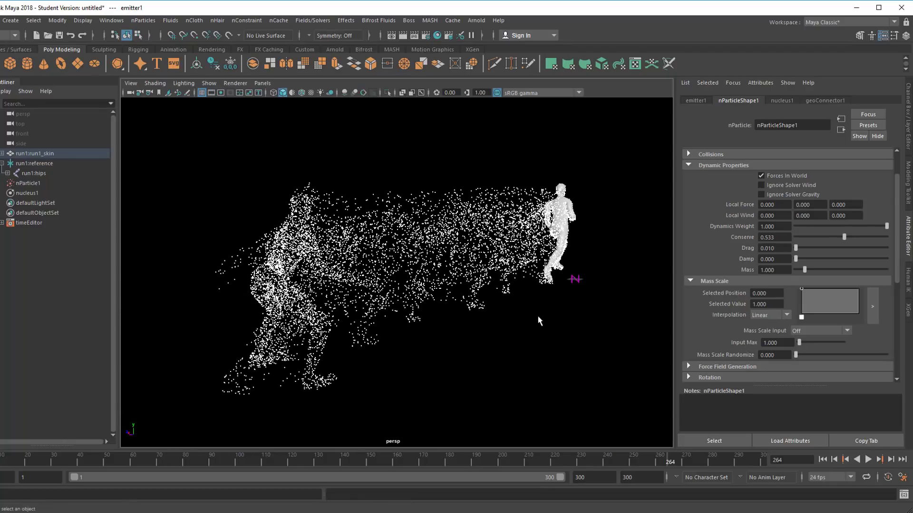
left_click_drag(540, 321, 507, 318, "alt")
right_click_drag(518, 320, 553, 311, "alt")
middle_click_drag(524, 323, 636, 304, "alt")
right_click_drag(487, 333, 430, 345, "alt")
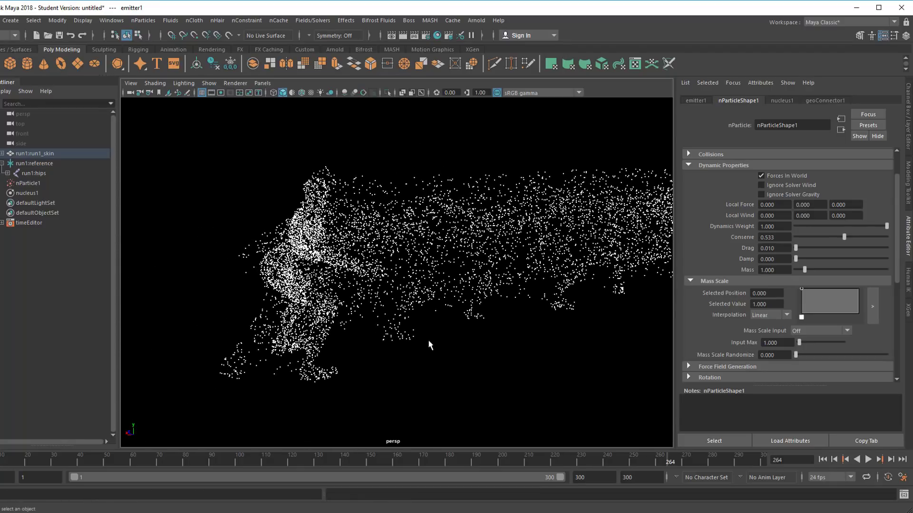
left_click_drag(430, 345, 497, 337, "alt")
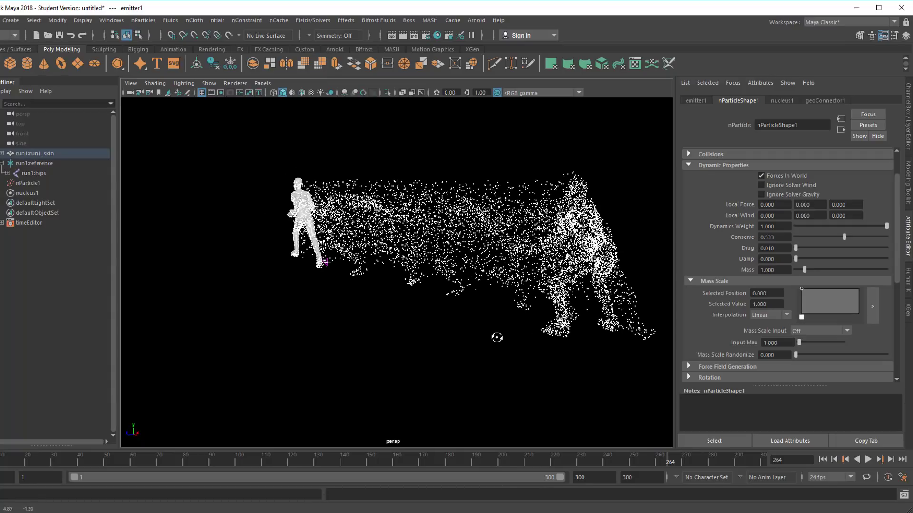
left_click_drag(432, 287, 326, 310, "alt")
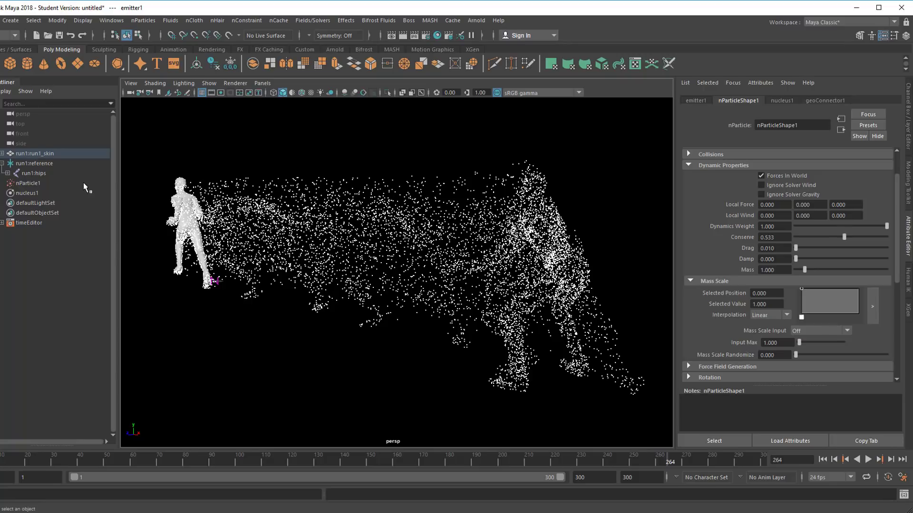
Select the run1_skin mesh at frame 1 and open its Phong skin material attributes.
left_click(38, 154)
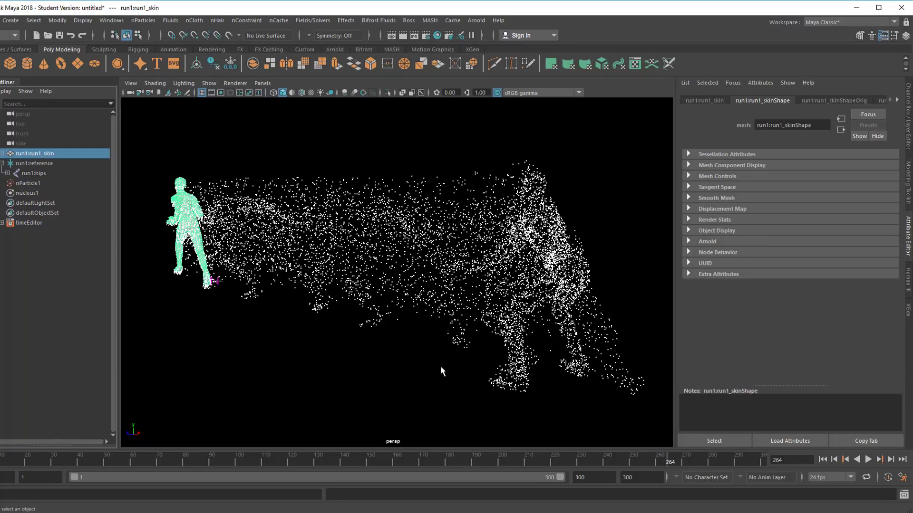
left_click(822, 460)
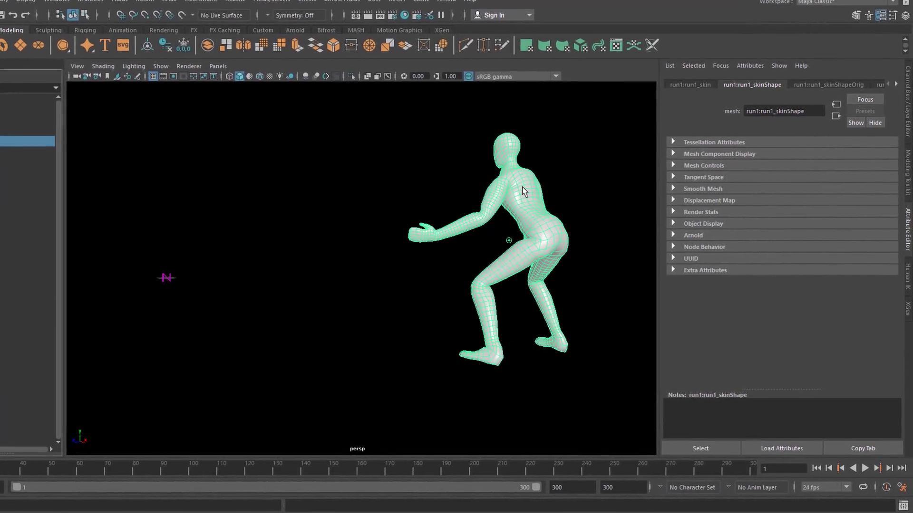
right_click_drag(524, 182, 499, 447)
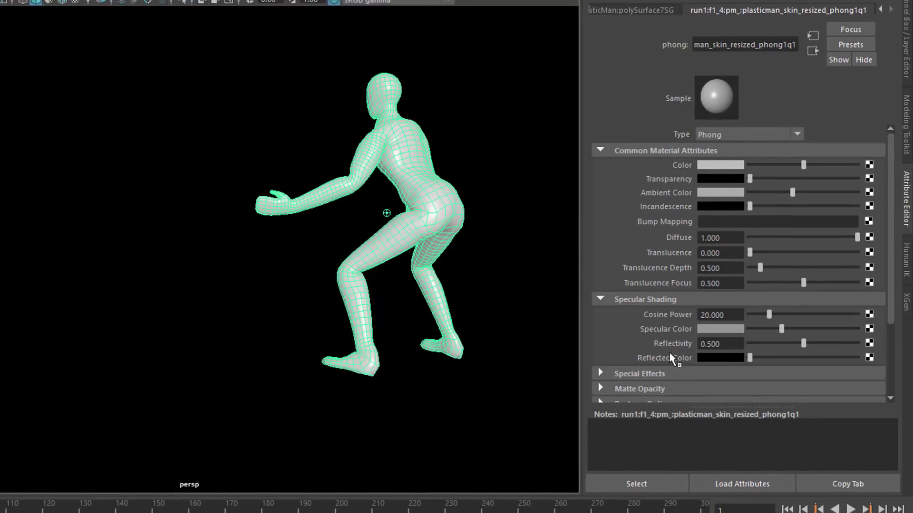
left_click(644, 486)
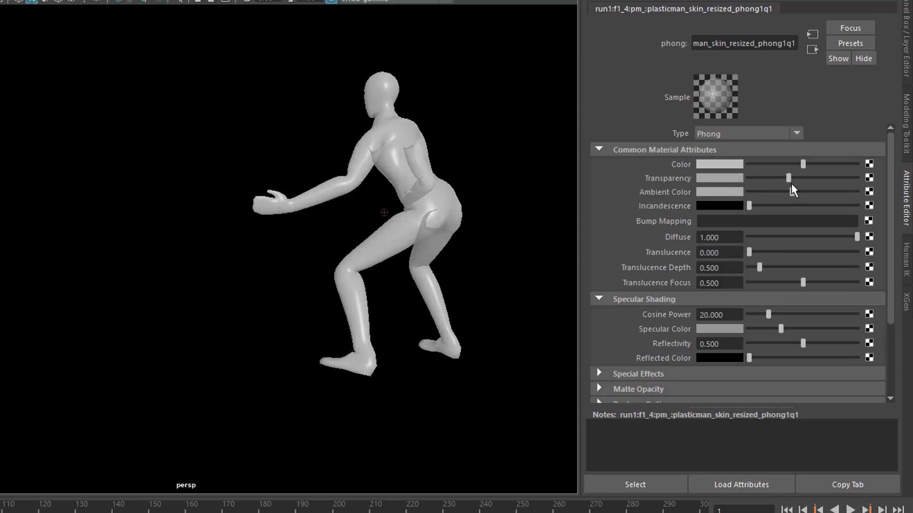
left_click_drag(792, 186, 855, 192)
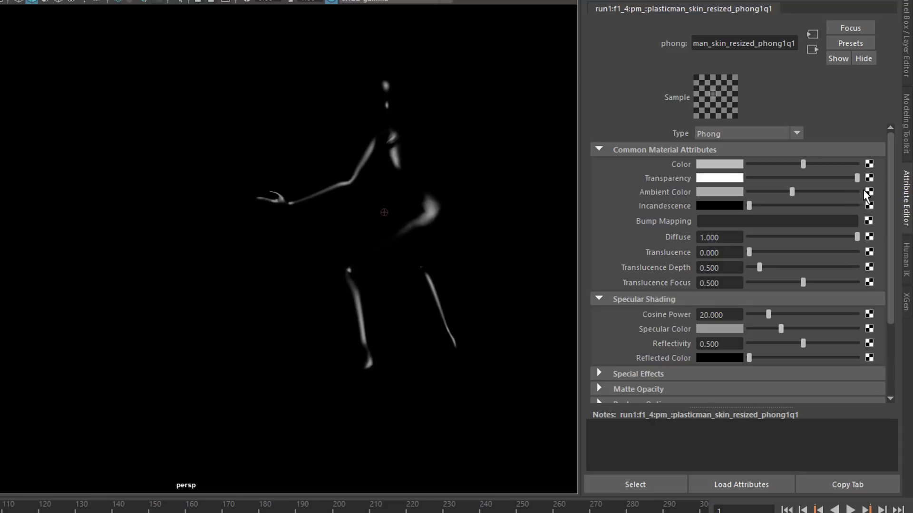
mouse_move(344, 352)
left_mouse_down("alt")
mouse_move(383, 350)
mouse_move(402, 330)
mouse_move(349, 334)
mouse_move(268, 368)
mouse_move(246, 359)
mouse_move(263, 348)
mouse_move(340, 355)
left_mouse_up("alt")
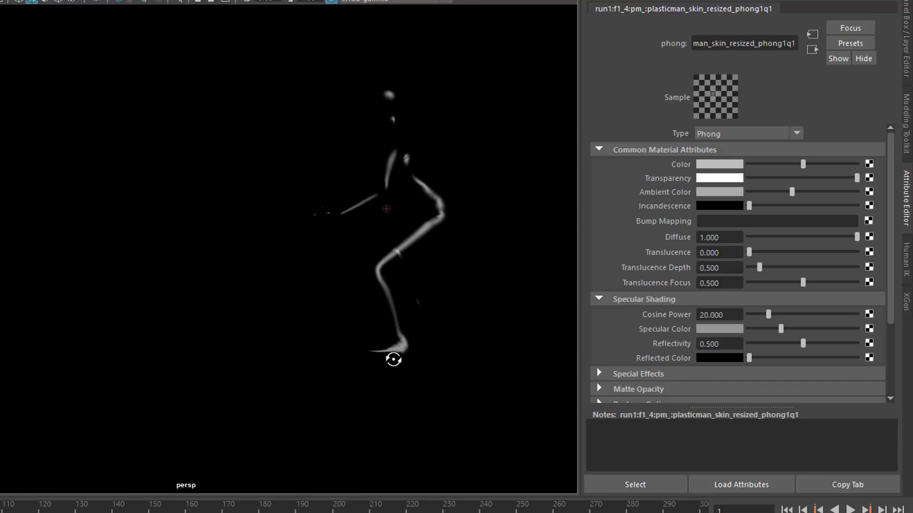
left_click_drag(381, 357, 382, 365, "alt")
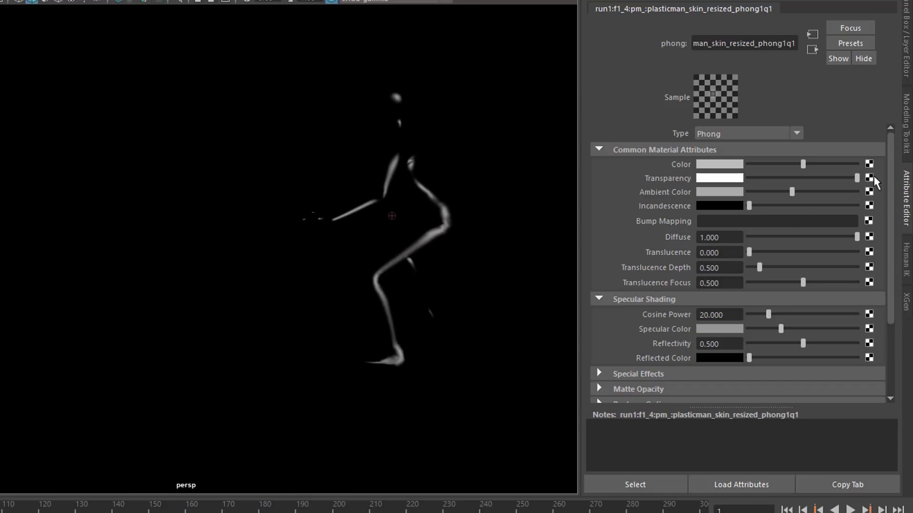
left_click_drag(857, 178, 749, 178)
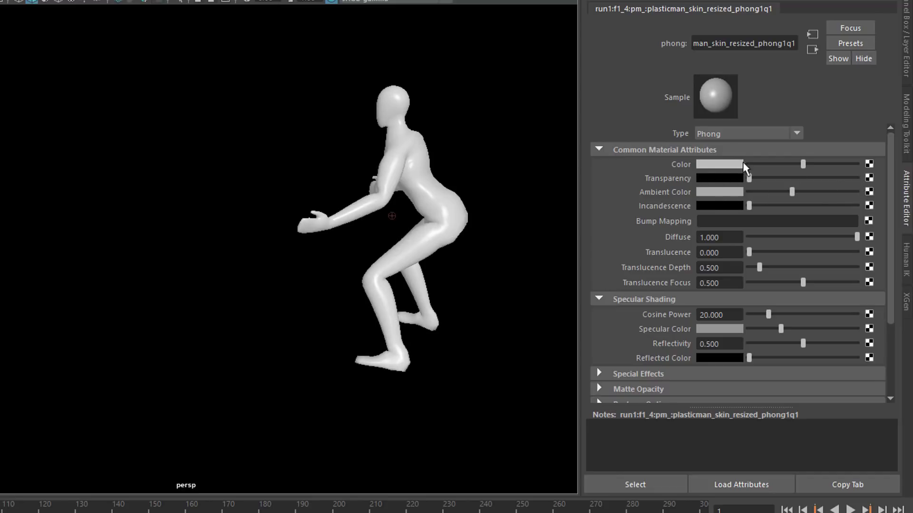
Change the skin material's type to Lambert.
left_click(796, 134)
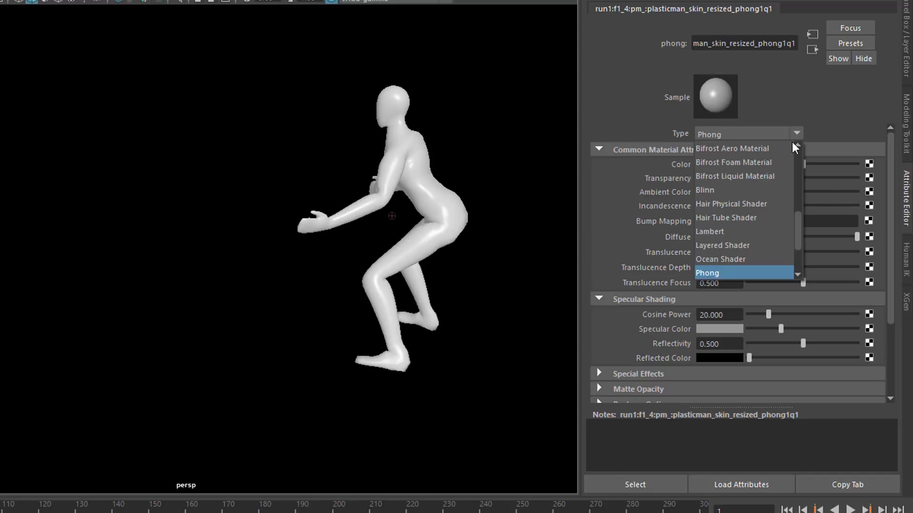
left_click(755, 232)
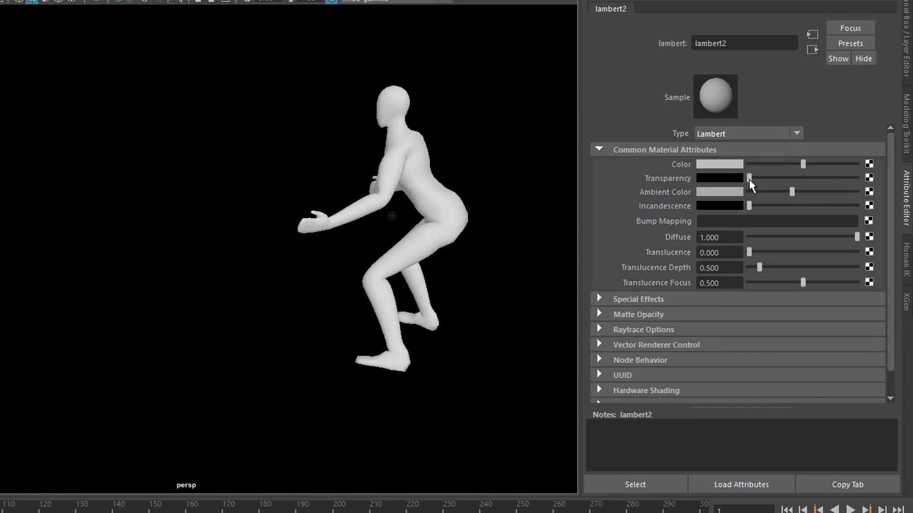
left_click_drag(750, 180, 748, 213)
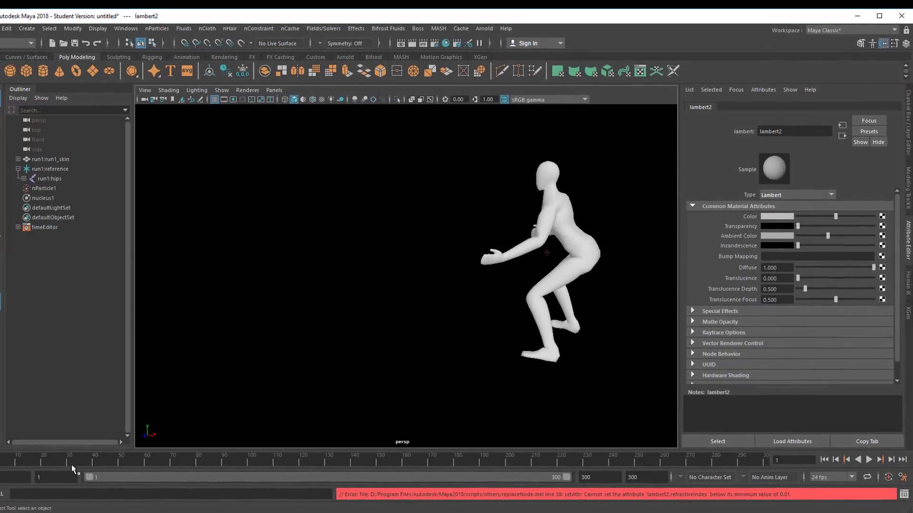
Set a keyframe on the lambert2 material's transparency at frame 85.
left_click_drag(35, 461, 61, 459)
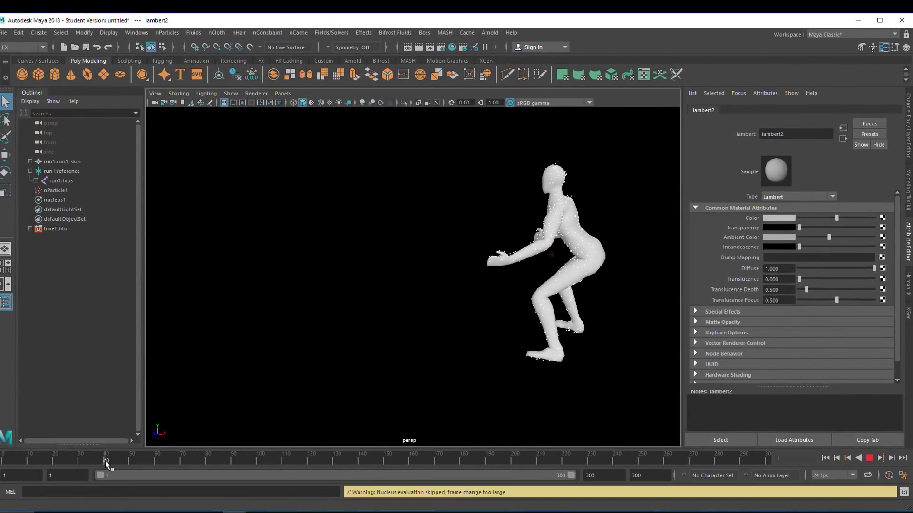
left_click_drag(147, 462, 219, 463)
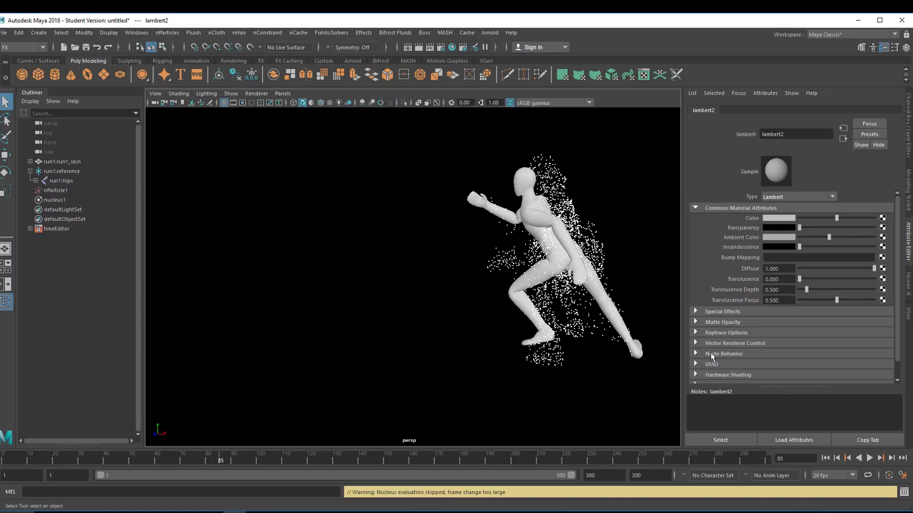
right_click(754, 226)
left_click(773, 244)
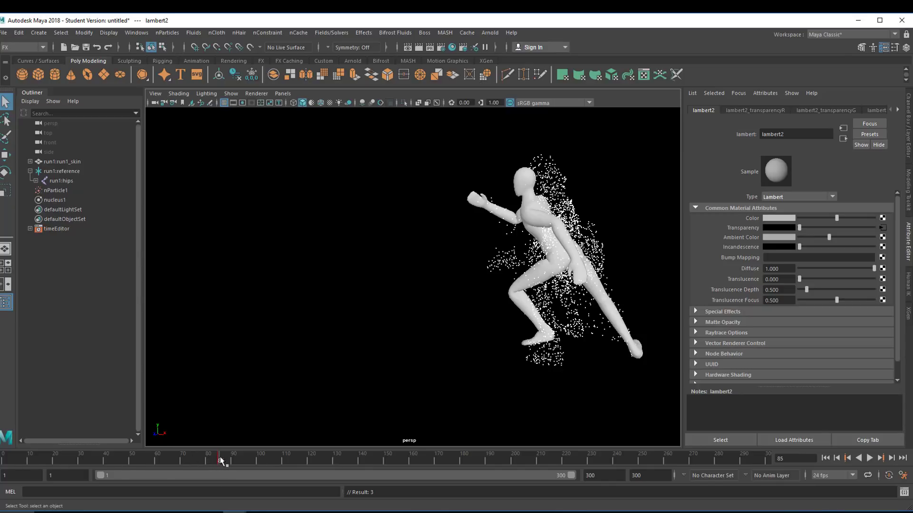
At frame 150, set the lambert2 material's transparency to fully transparent (white) and set a key on it.
left_click_drag(221, 460, 474, 468)
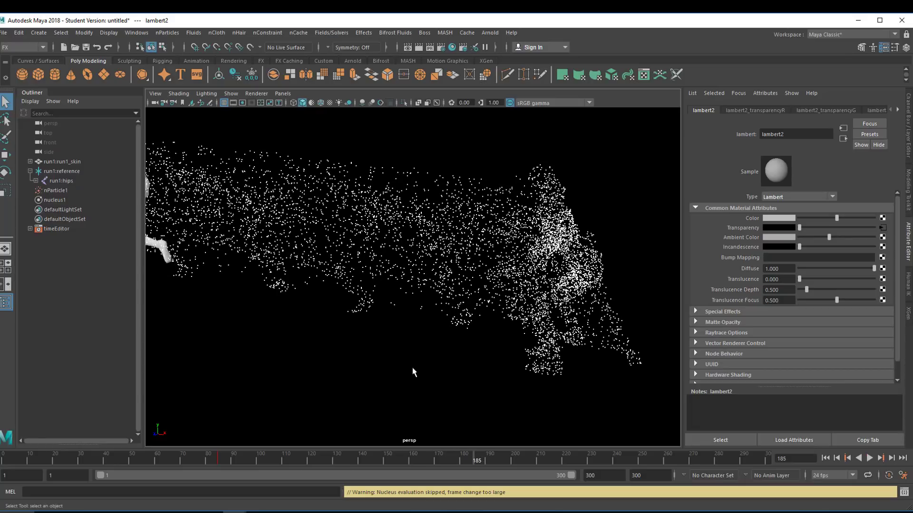
middle_click_drag(413, 369, 539, 383, "alt")
left_click_drag(486, 460, 499, 461)
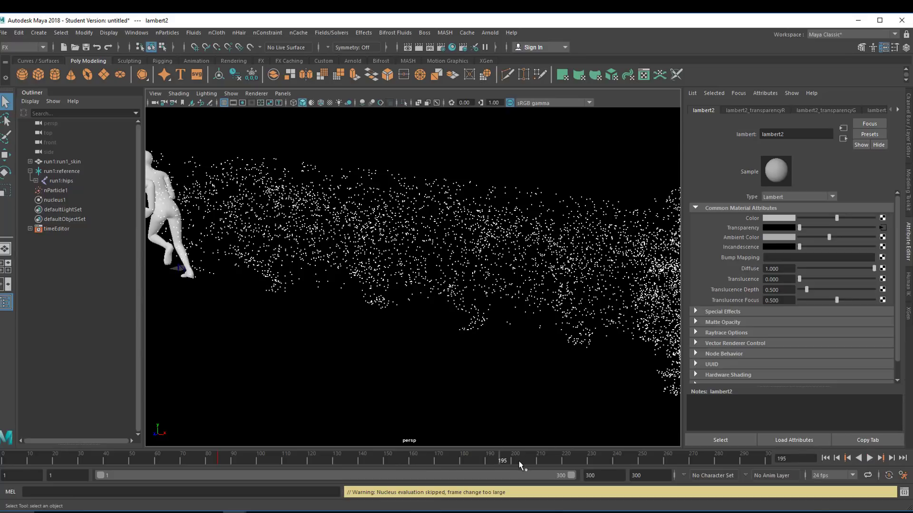
left_click_drag(497, 468, 383, 478)
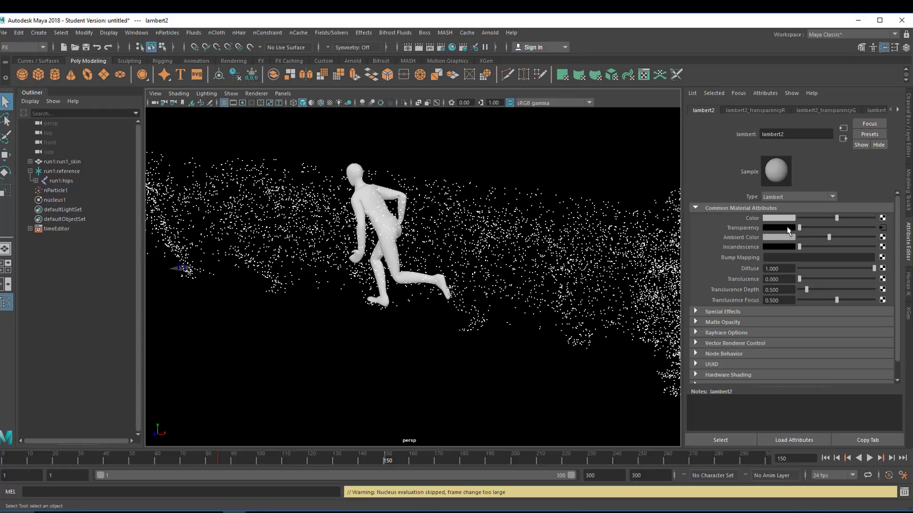
left_click_drag(800, 227, 898, 233)
right_click(743, 229)
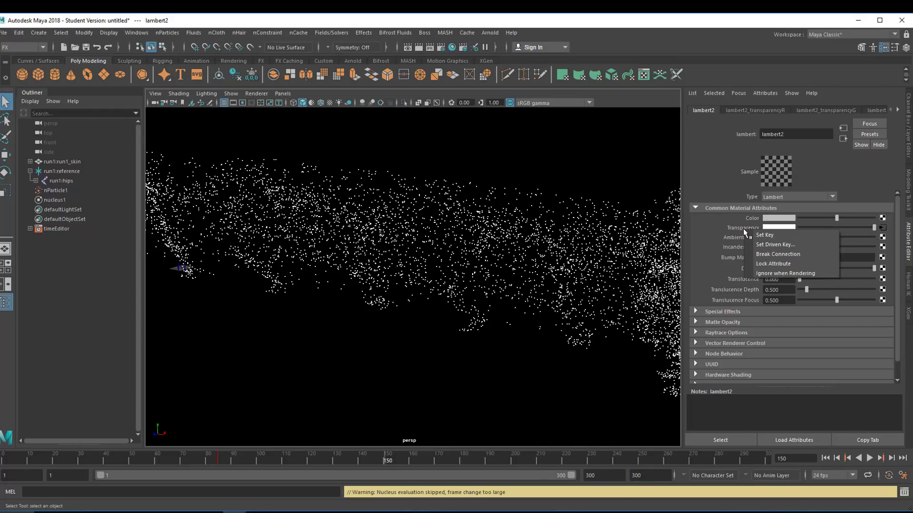
left_click(760, 244)
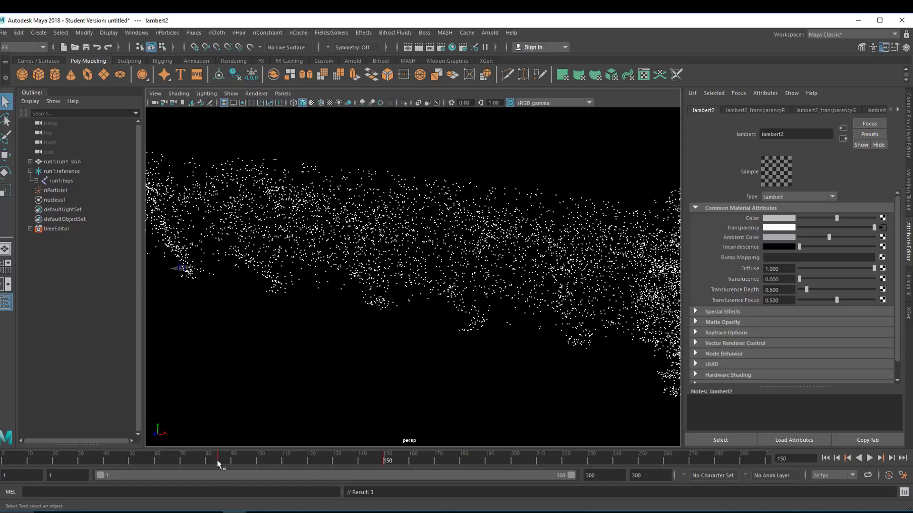
Play the animation from frame 1 and orbit and zoom around the fading character and particle trail to examine it.
left_click_drag(217, 460, 124, 475)
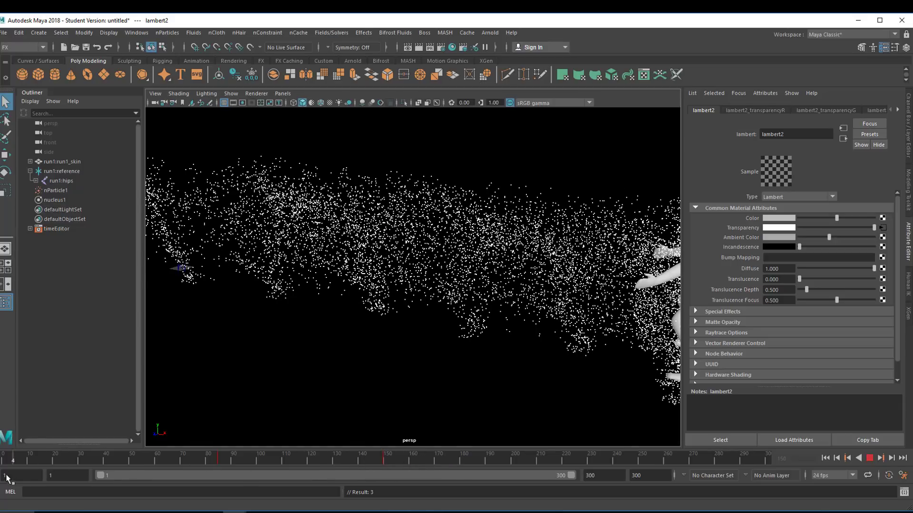
left_click_drag(7, 478, 4, 477)
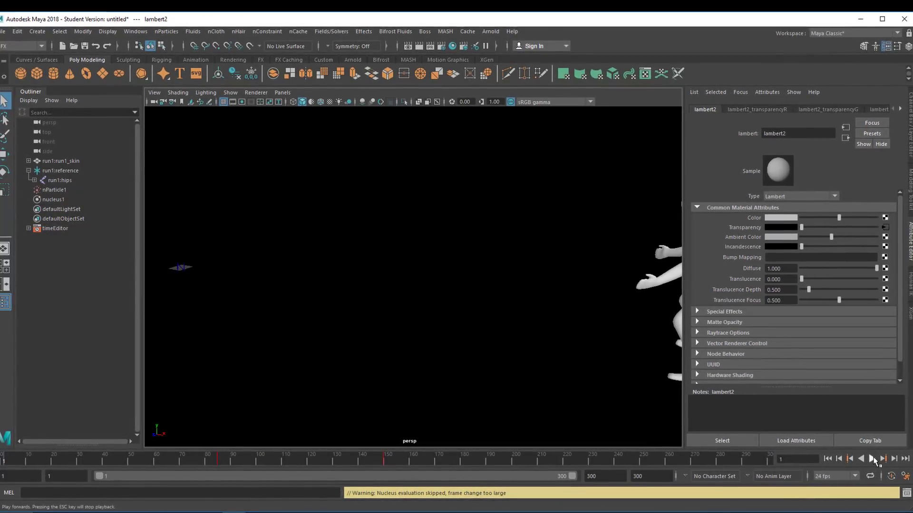
left_click(873, 459)
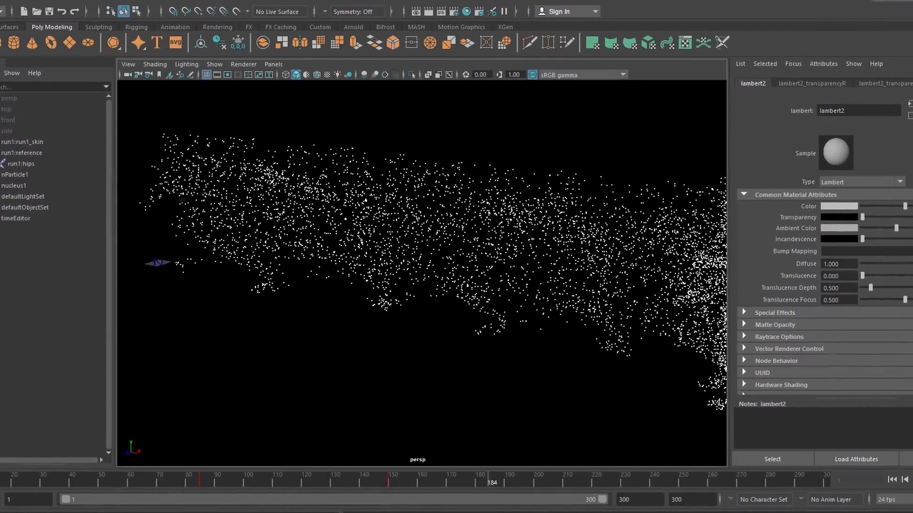
left_click_drag(618, 381, 497, 369, "alt")
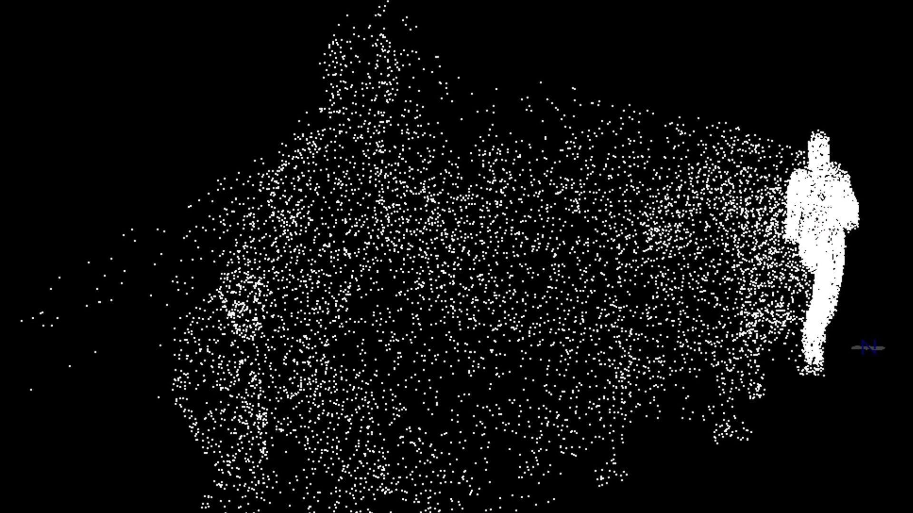
scroll(662, 404, "up", 5)
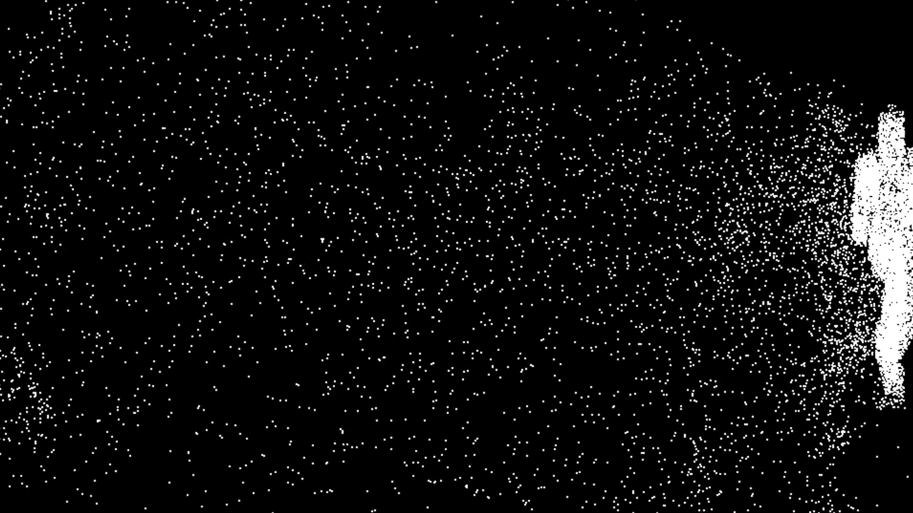
middle_click_drag(662, 404, 441, 400)
middle_click_drag(708, 374, 534, 365)
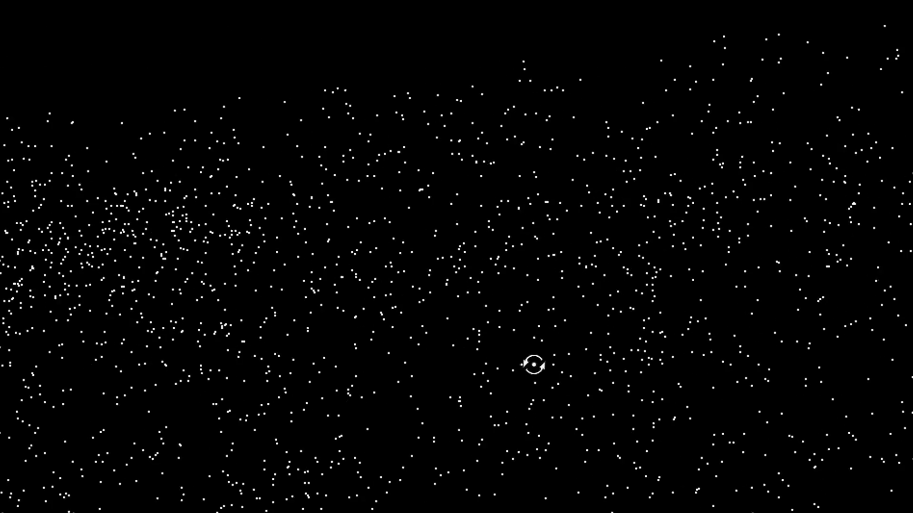